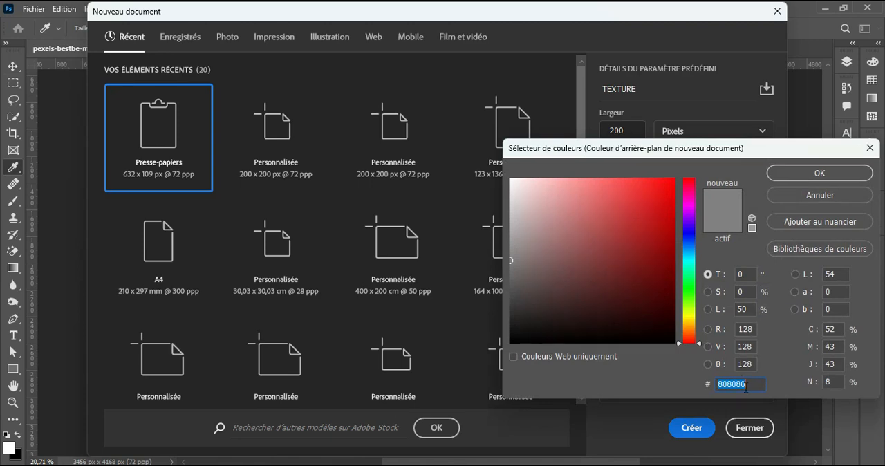
Step: Create the 200 x 200 px TEXTURE document with a custom #808080 background and 8 bit colour depth
drag(752, 385, 732, 385)
click(820, 175)
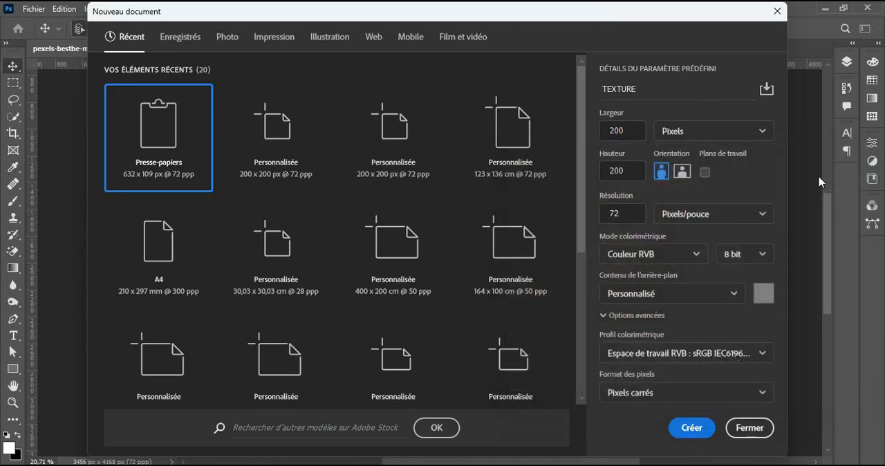
click(759, 255)
click(740, 279)
click(690, 426)
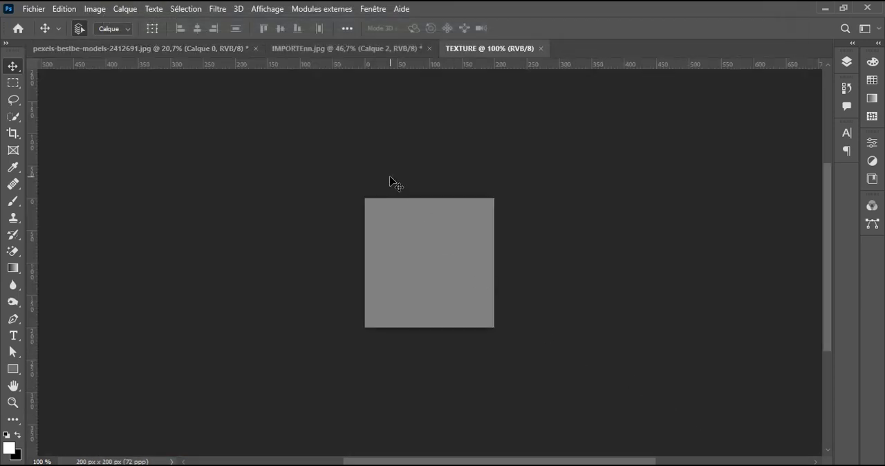
Step: Apply the filter gallery's Placage de texture to the grey square with Grès texture, 100% scaling, relief 10 and light from Haut gauche
click(220, 10)
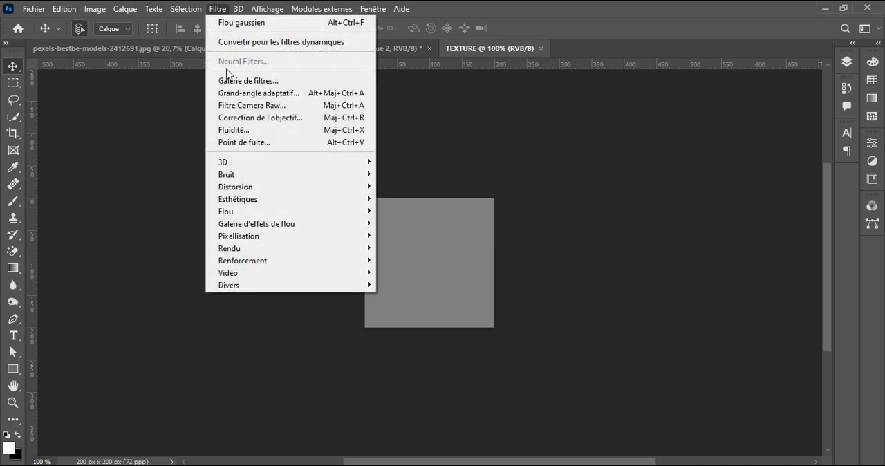
click(249, 82)
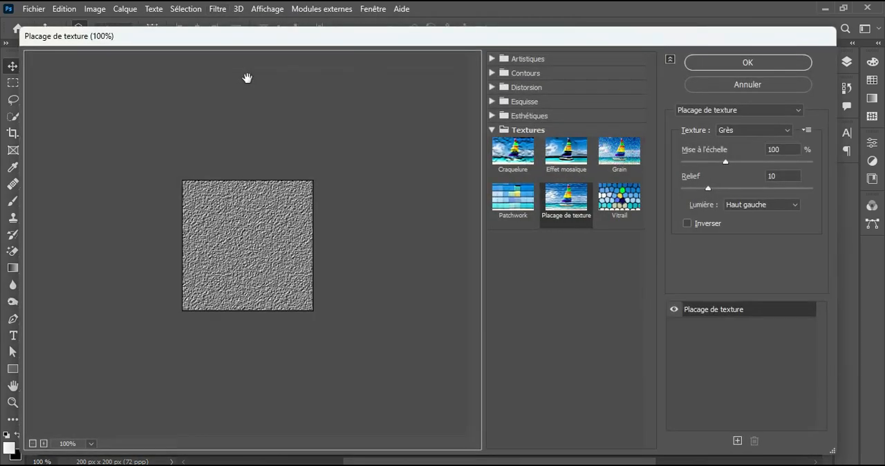
click(491, 130)
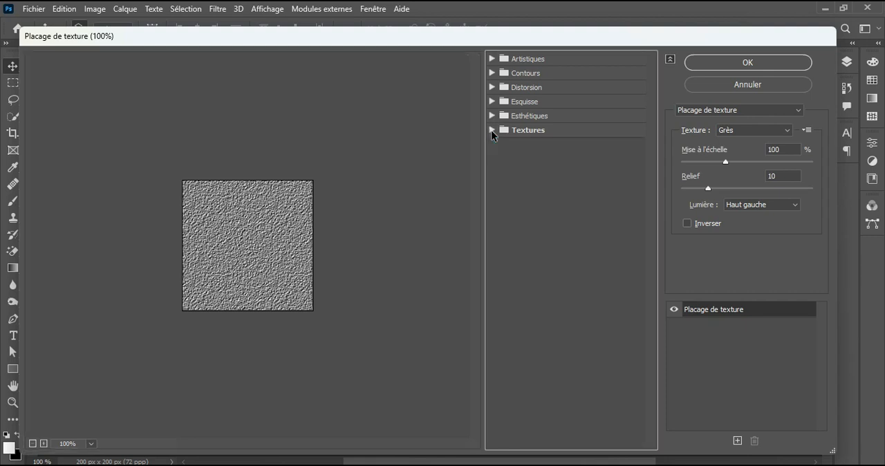
click(491, 129)
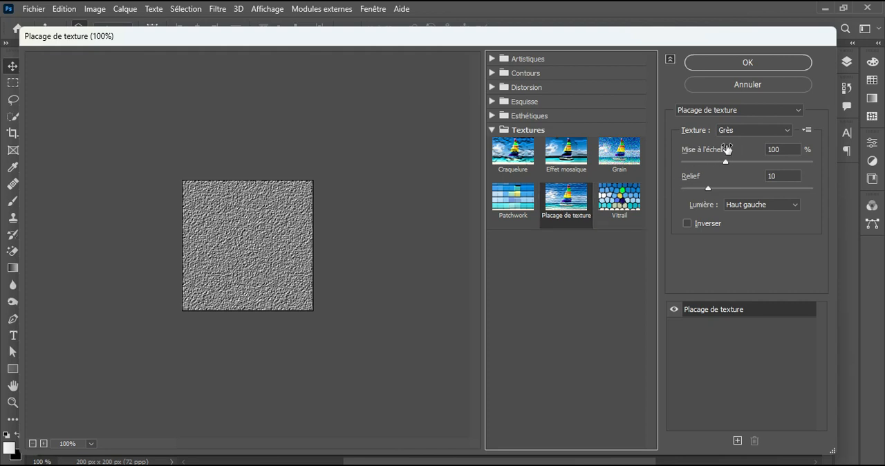
click(733, 130)
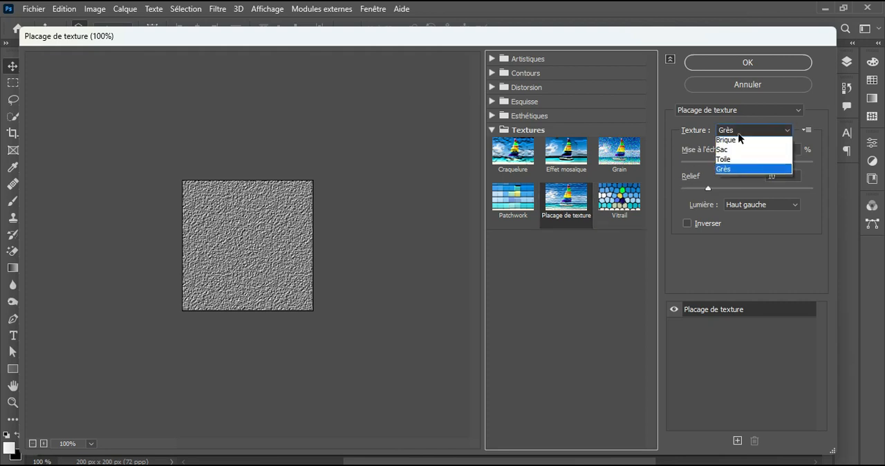
click(738, 175)
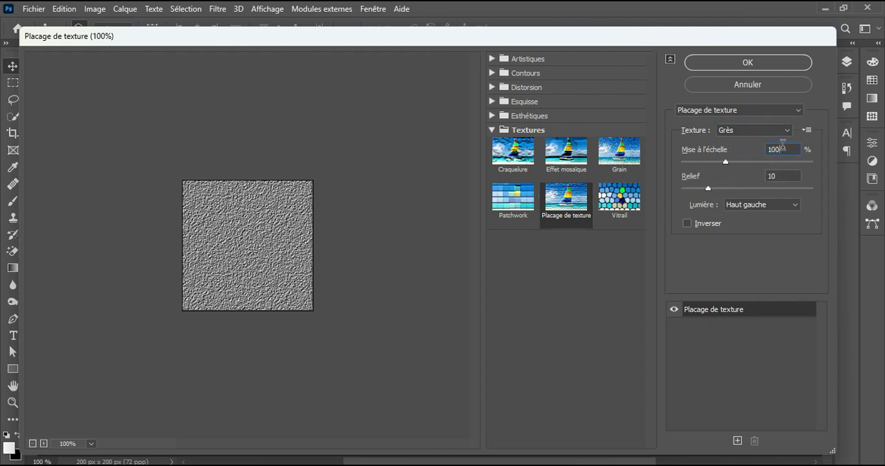
drag(785, 176, 766, 178)
click(758, 206)
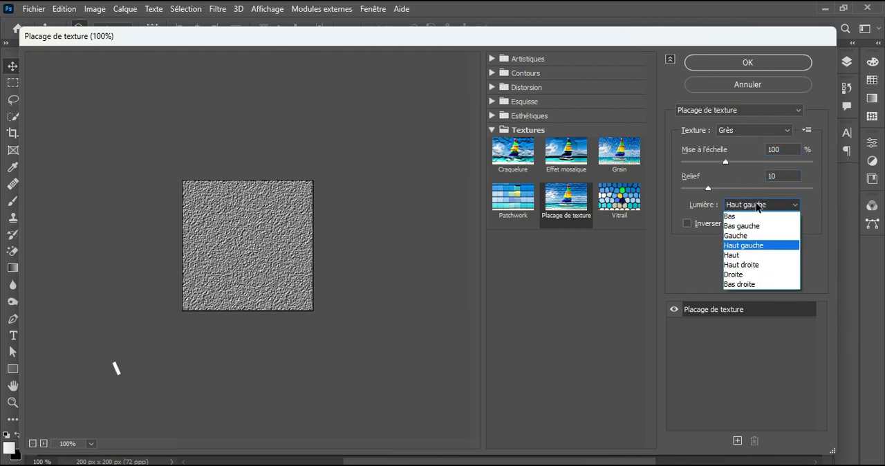
click(757, 246)
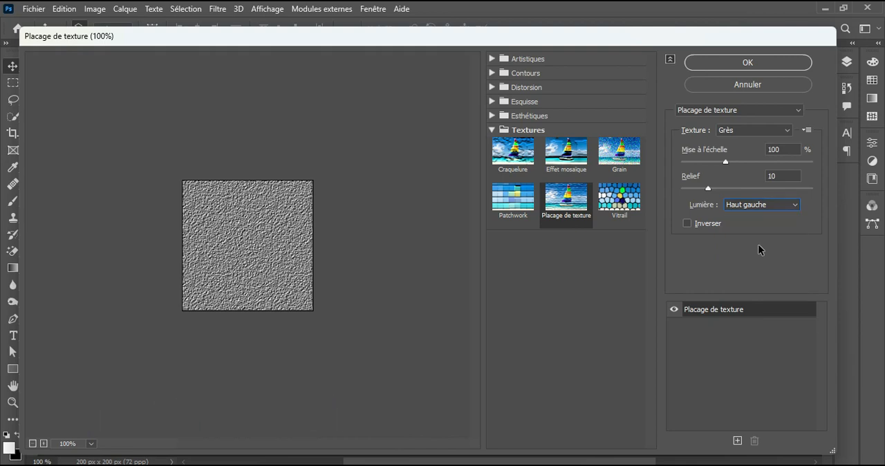
click(790, 65)
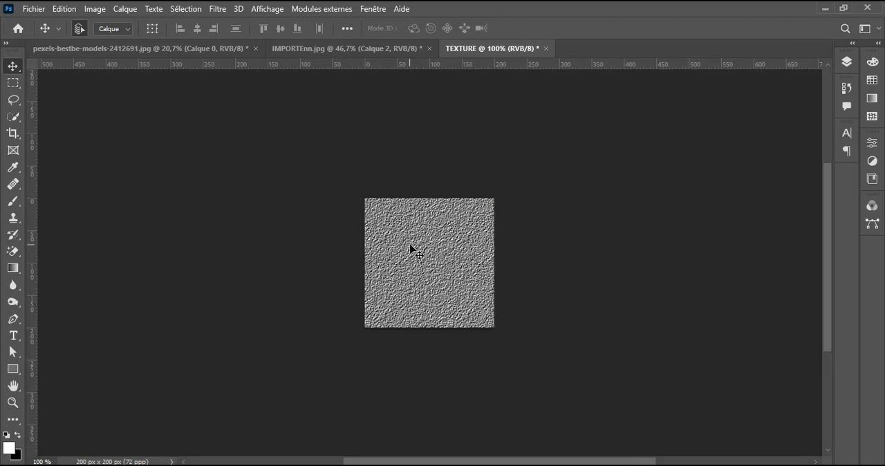
Step: Define the textured square as a pattern named TEXTURE and check it in the pattern library
click(66, 9)
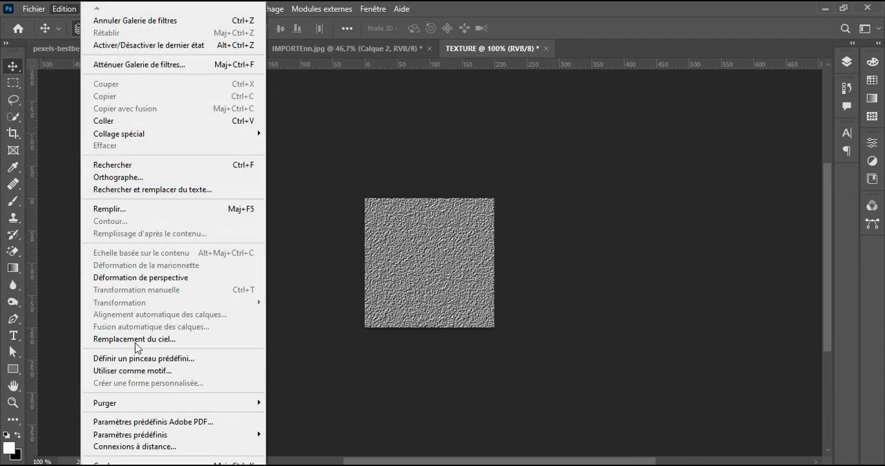
click(147, 371)
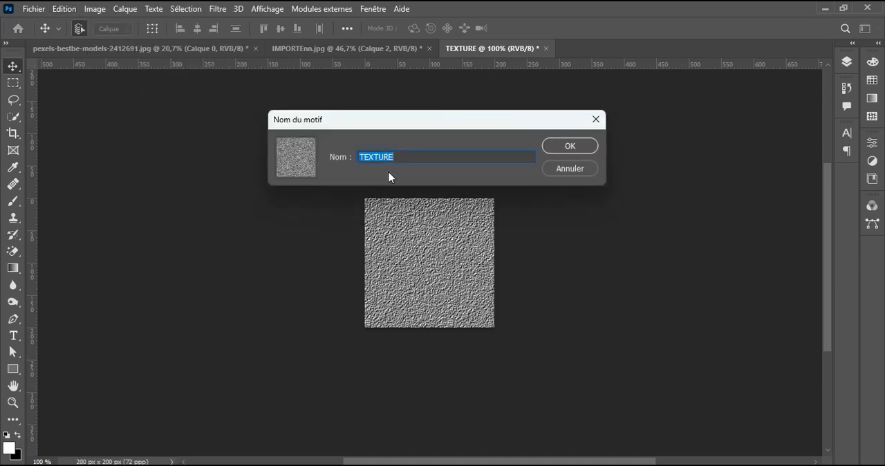
click(570, 147)
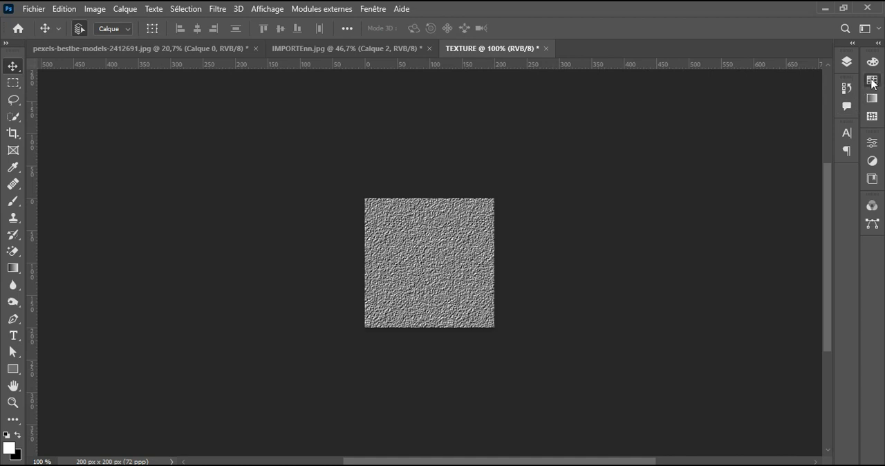
click(871, 80)
click(808, 56)
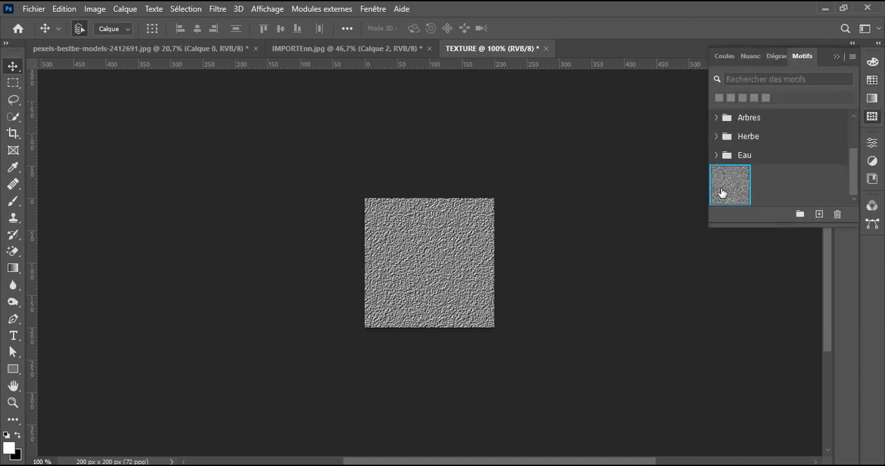
Step: Add a Motif fill layer above the portrait in pexels-bestbe-models-2412691.jpg
click(125, 59)
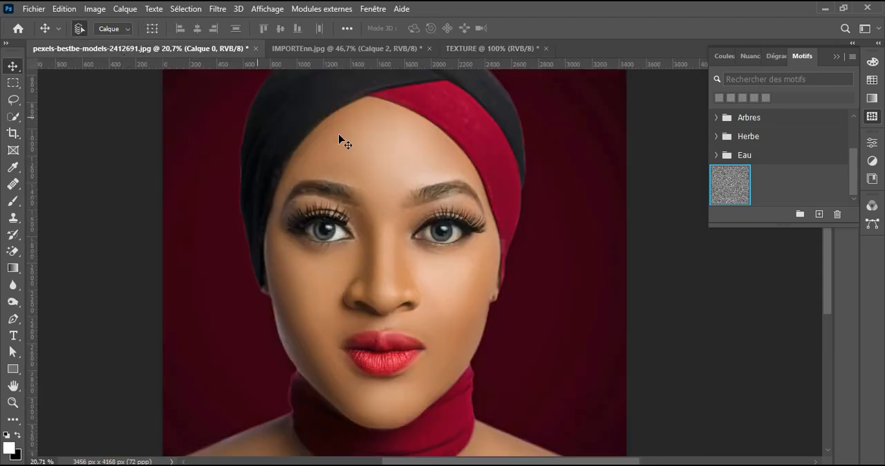
click(836, 56)
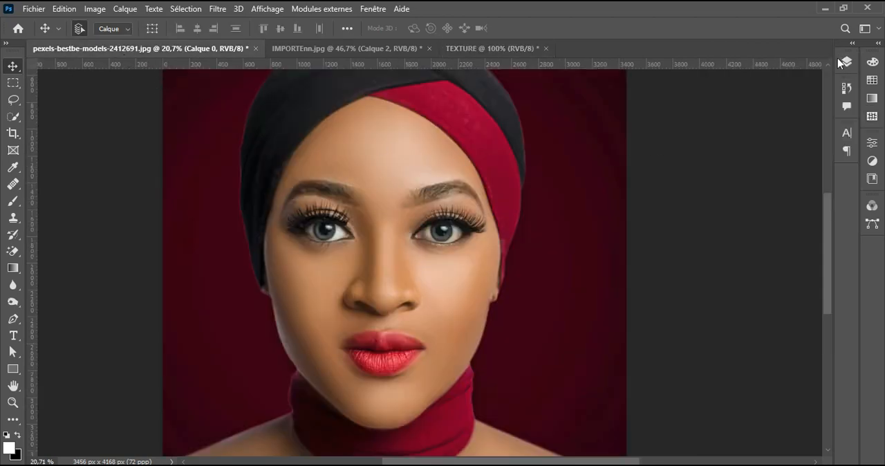
click(847, 62)
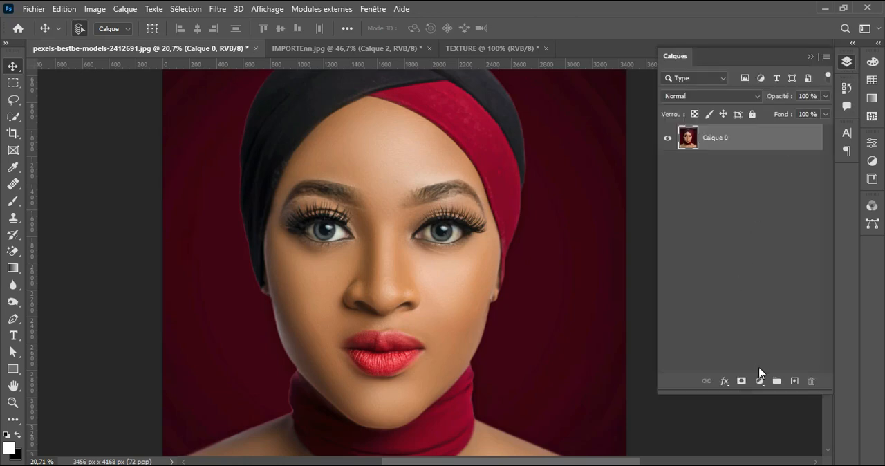
click(759, 381)
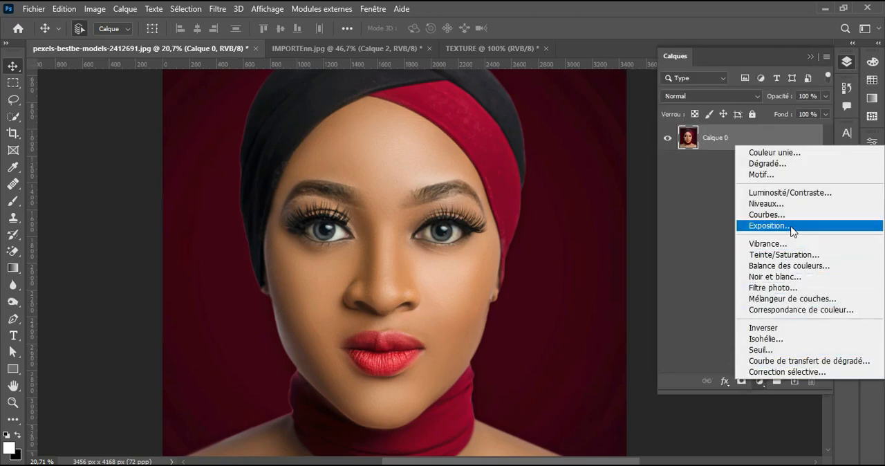
click(793, 177)
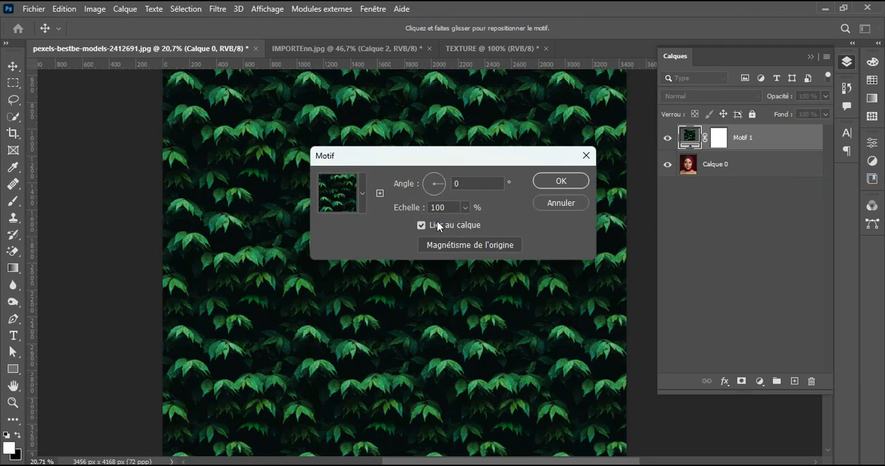
Step: Choose the new grey TEXTURE pattern for the fill layer and confirm its scale
click(363, 196)
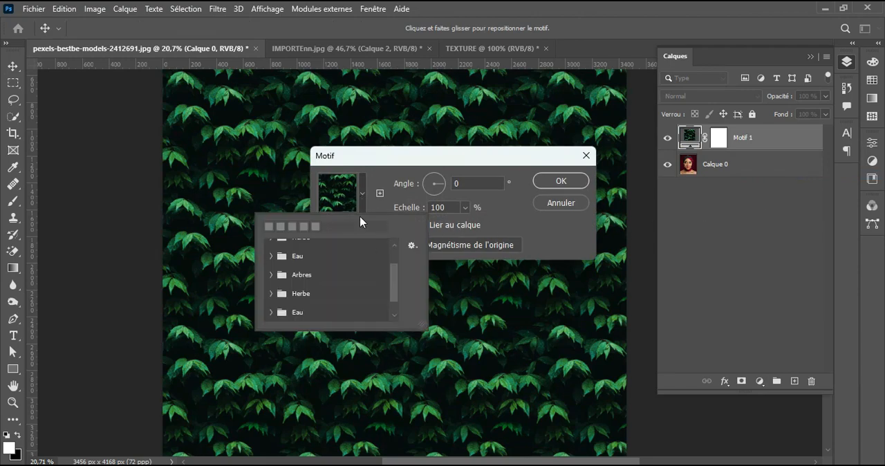
drag(391, 274, 394, 290)
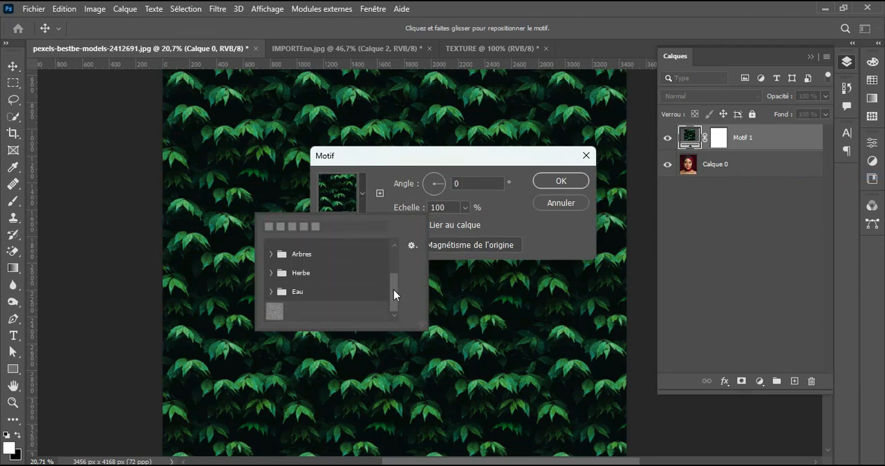
click(274, 311)
click(461, 202)
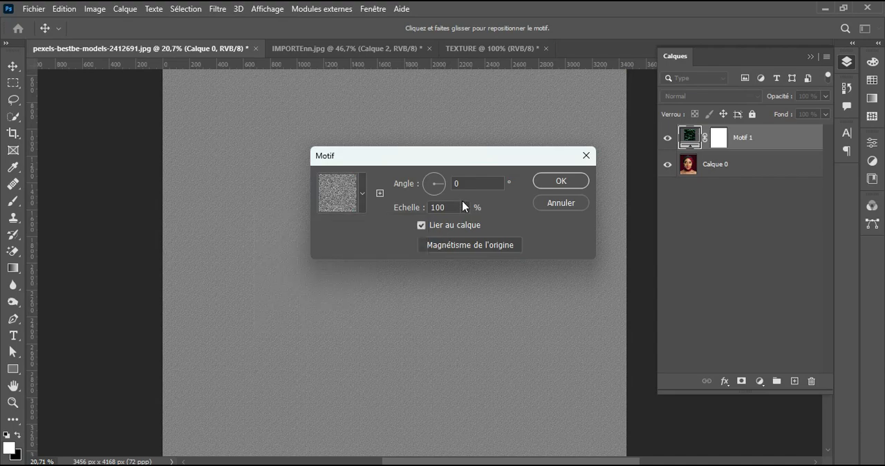
click(465, 207)
drag(448, 208, 412, 214)
text(1)
click(556, 184)
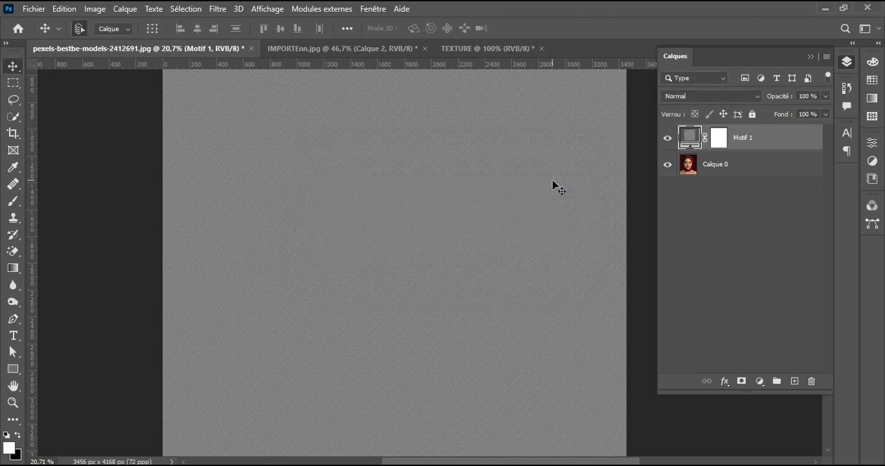
Step: Set the blend mode of the Motif 1 layer to Incrustation
click(718, 98)
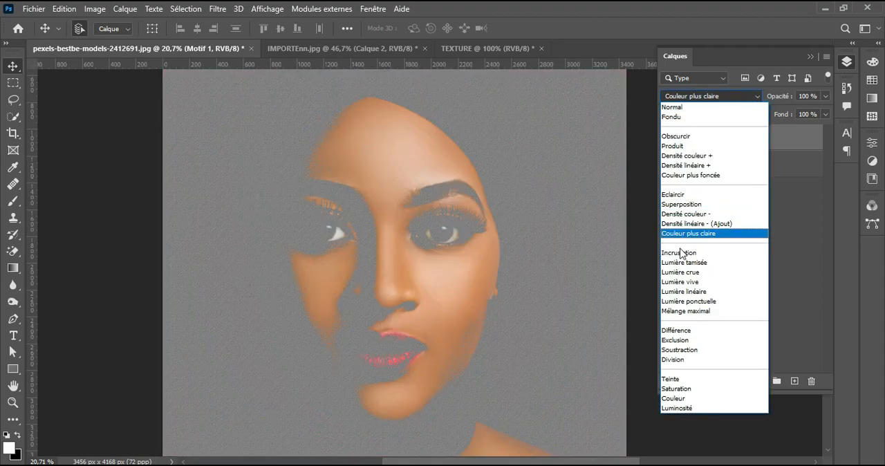
click(680, 251)
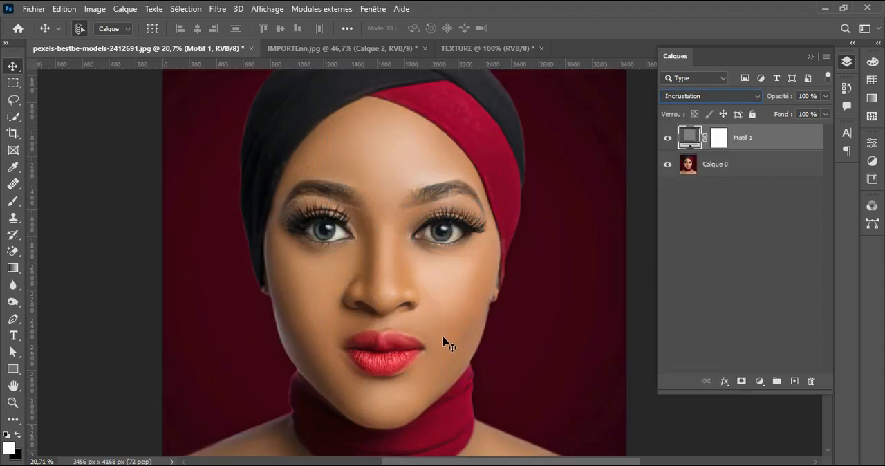
Step: Compare the skin around the mouth, chin, nose and eyes with and without the Motif 1 texture layer
scroll(417, 329, up, 5)
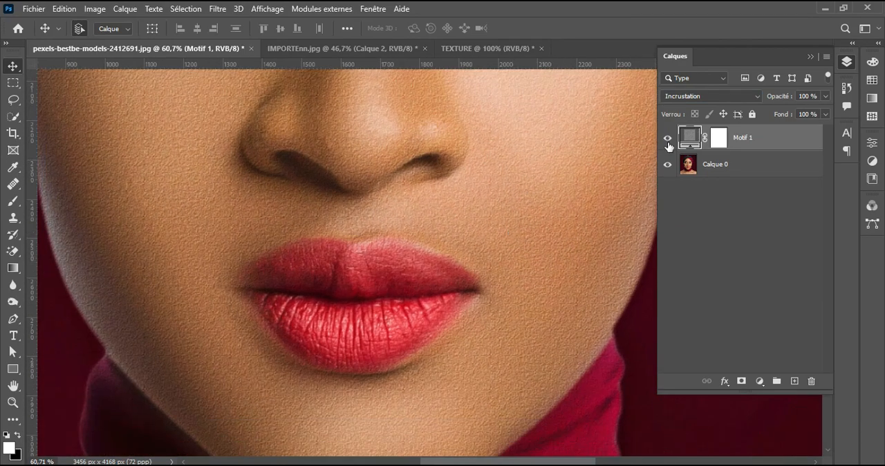
click(668, 138)
click(668, 140)
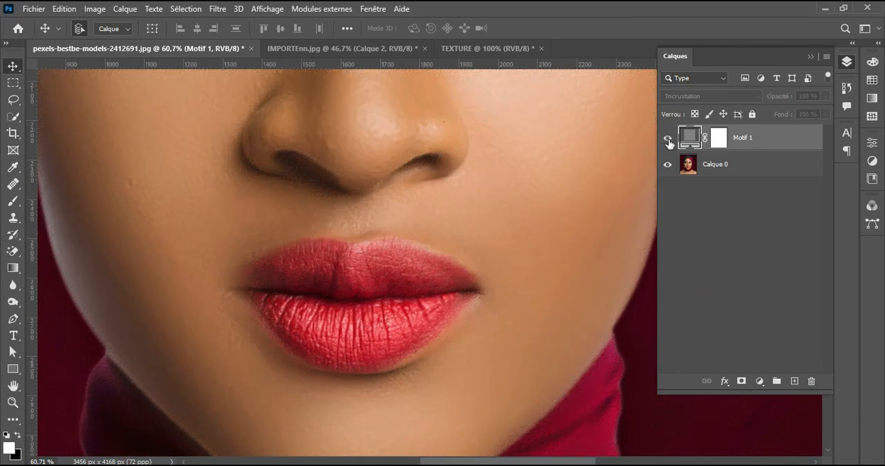
drag(488, 349, 551, 223)
click(665, 140)
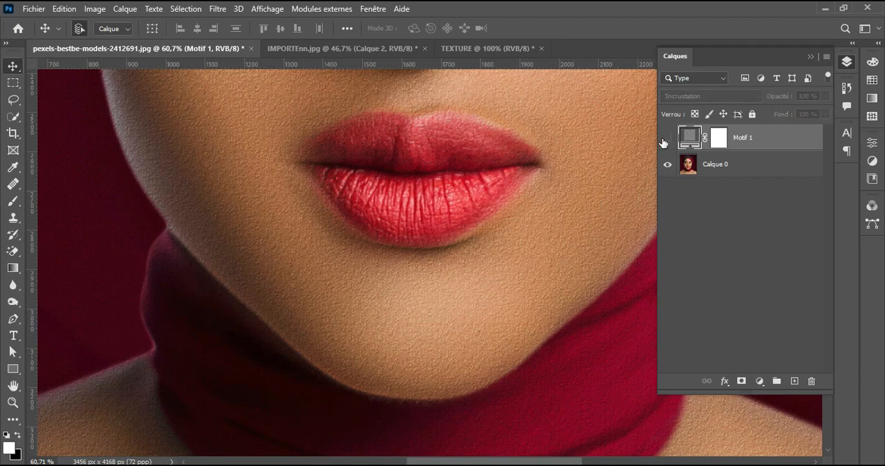
click(665, 139)
drag(551, 161, 532, 345)
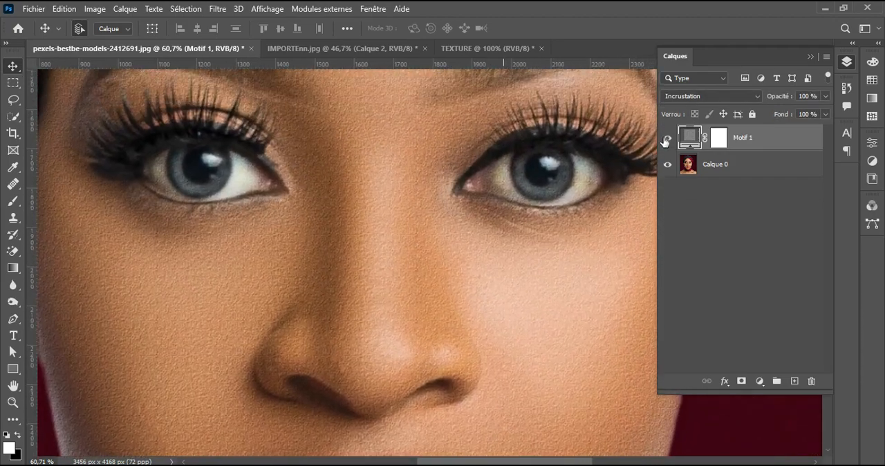
click(667, 138)
click(667, 139)
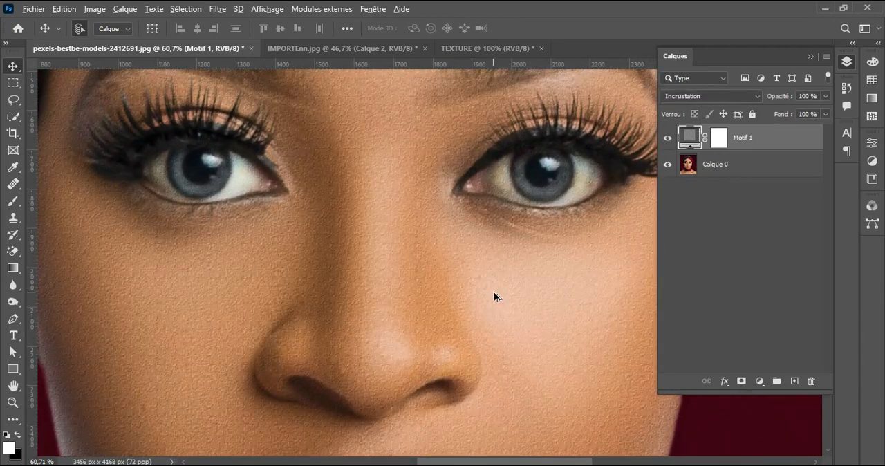
scroll(493, 291, down, 5)
drag(500, 312, 438, 282)
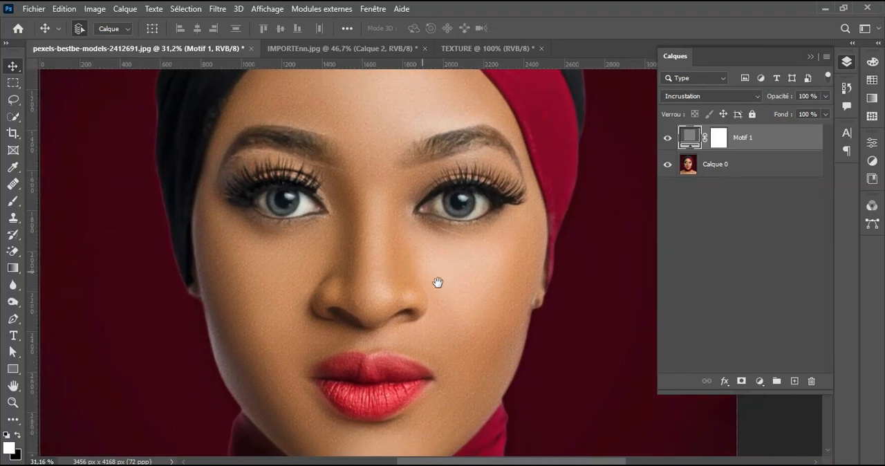
Step: Rasterize the Motif 1 pattern fill layer
right_click(789, 142)
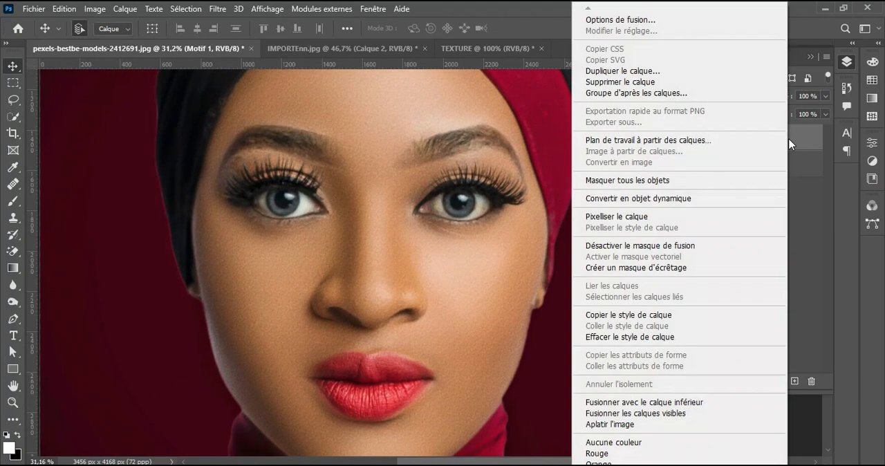
click(649, 217)
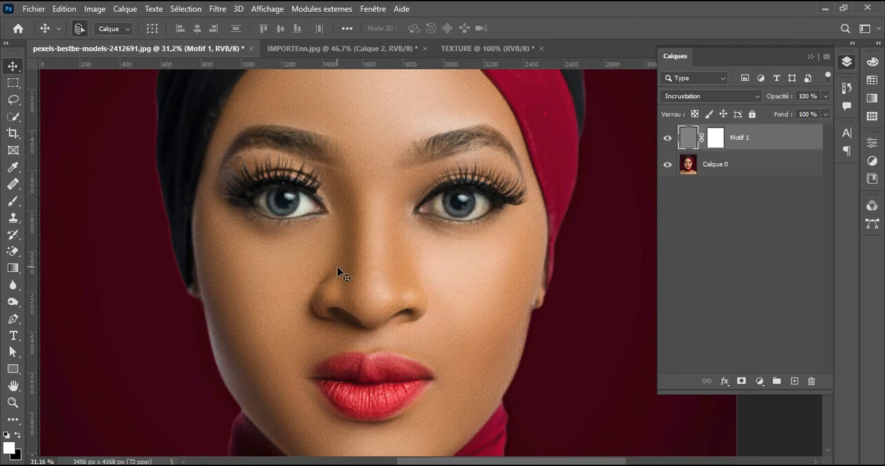
Step: Open the Liquify filter (Fluidité) on the Motif 1 texture and show the backdrop using Tous les calques
click(219, 10)
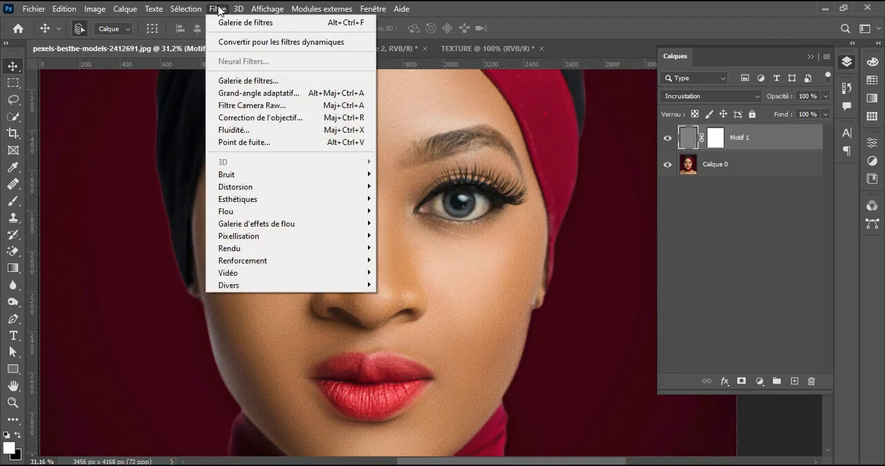
click(248, 130)
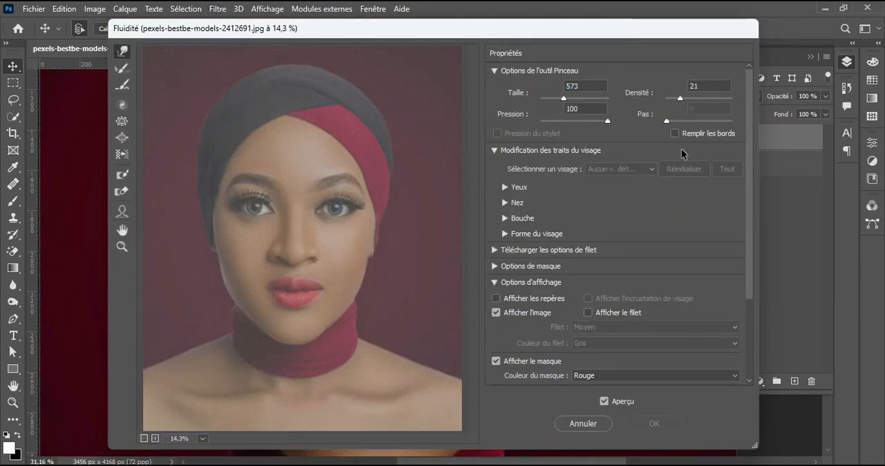
drag(749, 90, 751, 215)
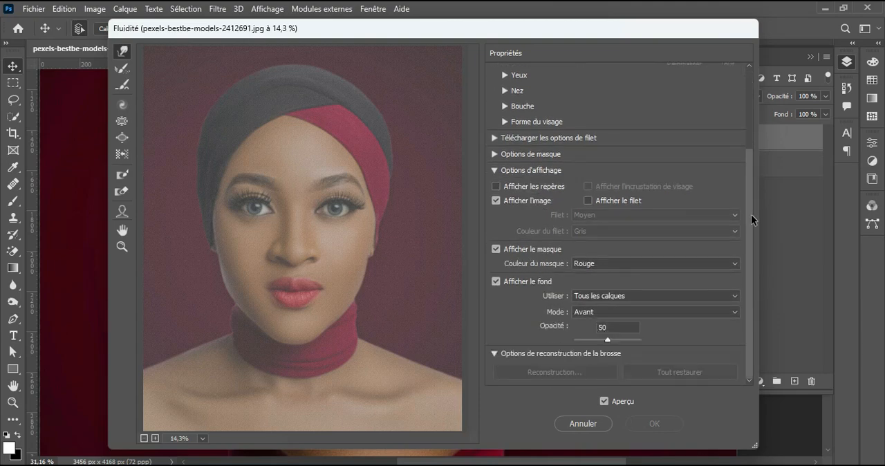
click(496, 281)
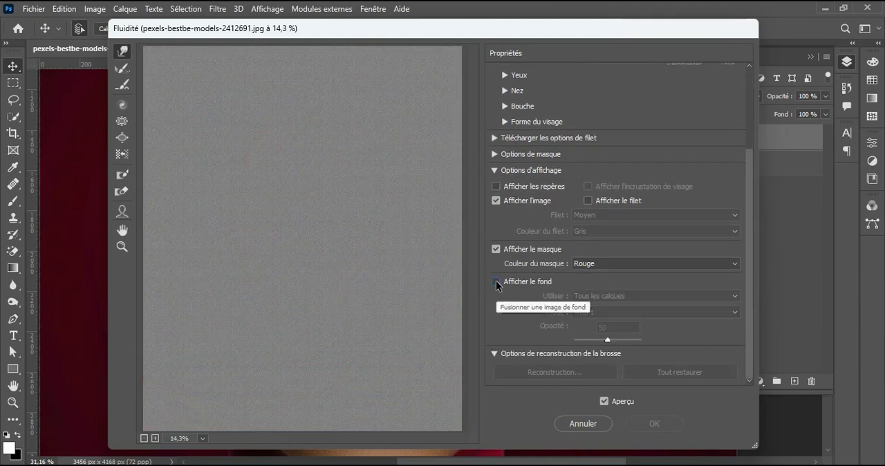
click(497, 283)
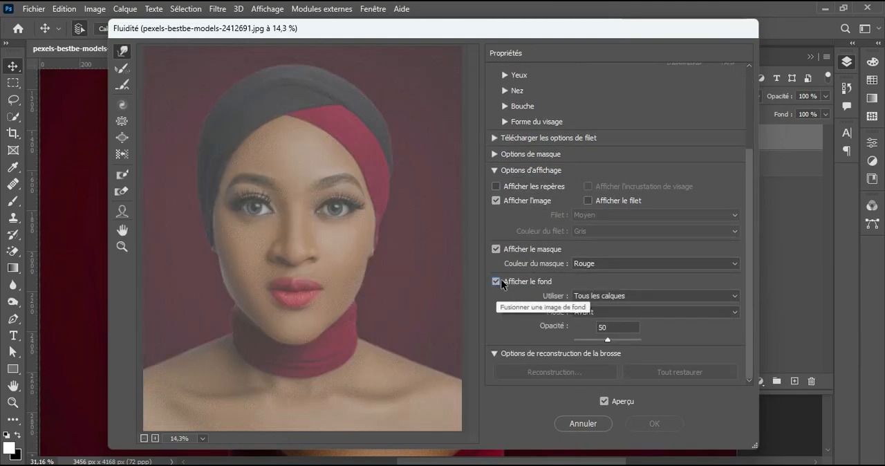
click(628, 295)
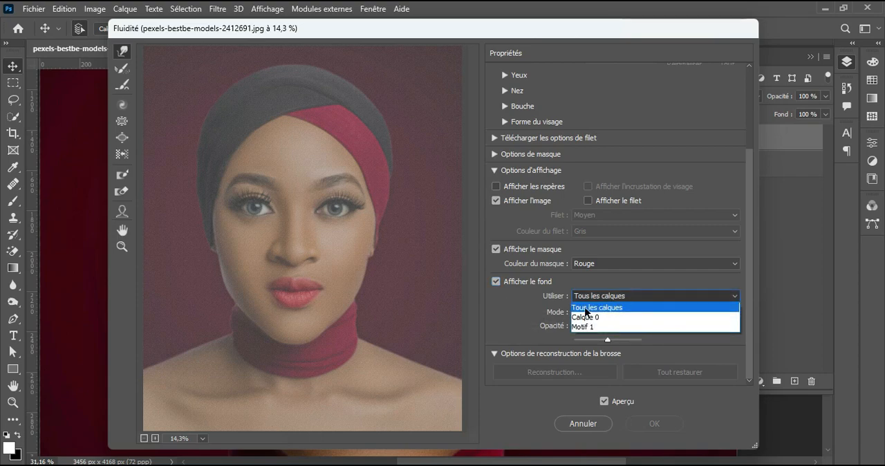
click(600, 308)
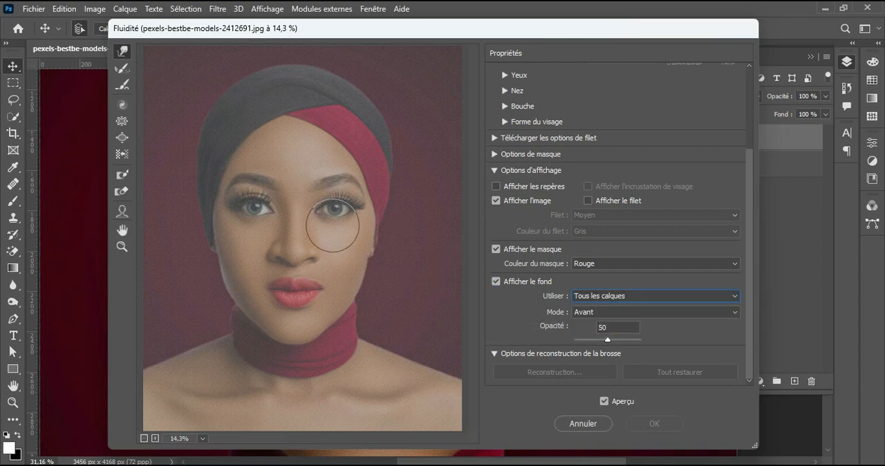
Step: Enlarge the Forward Warp brush and push the texture over the headscarf, forehead and cheeks to follow the face
alt+right_click(271, 178)
drag(271, 178, 303, 176)
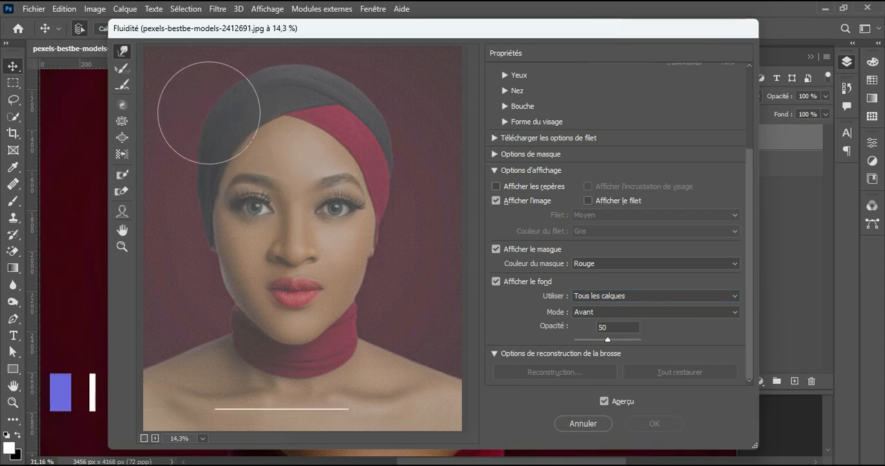
drag(198, 107, 257, 70)
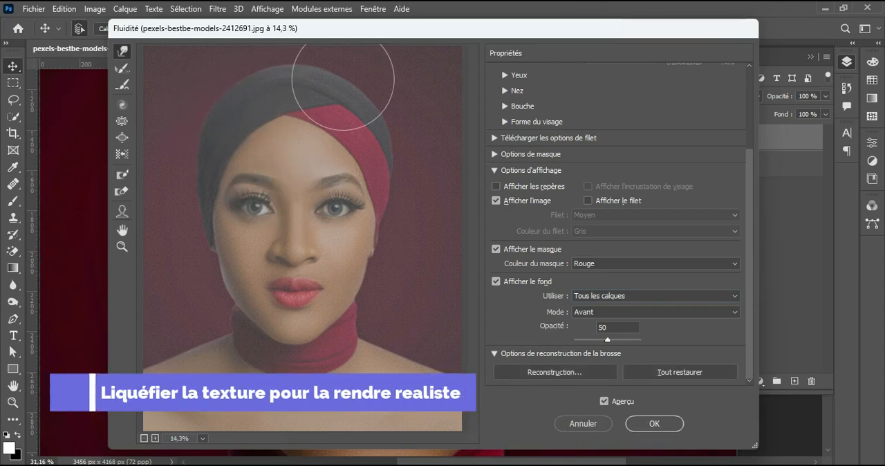
drag(318, 78, 317, 95)
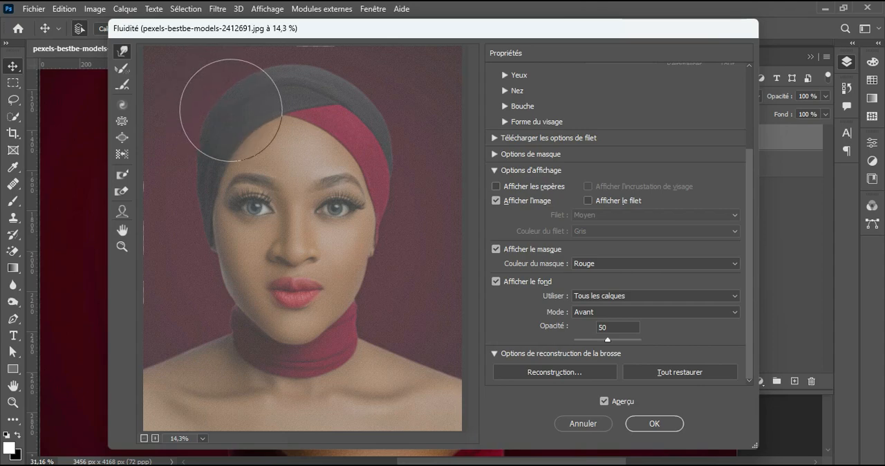
alt+drag(308, 169, 285, 169)
scroll(285, 169, up, 3)
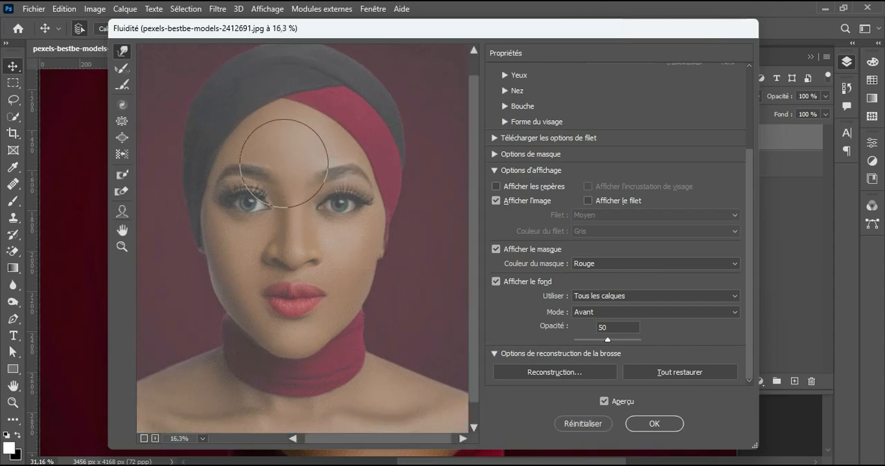
scroll(230, 269, up, 3)
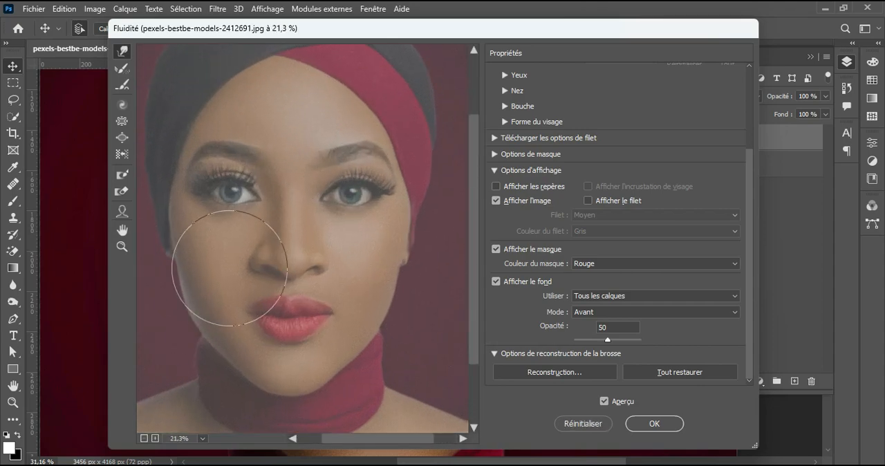
alt+drag(284, 256, 253, 248)
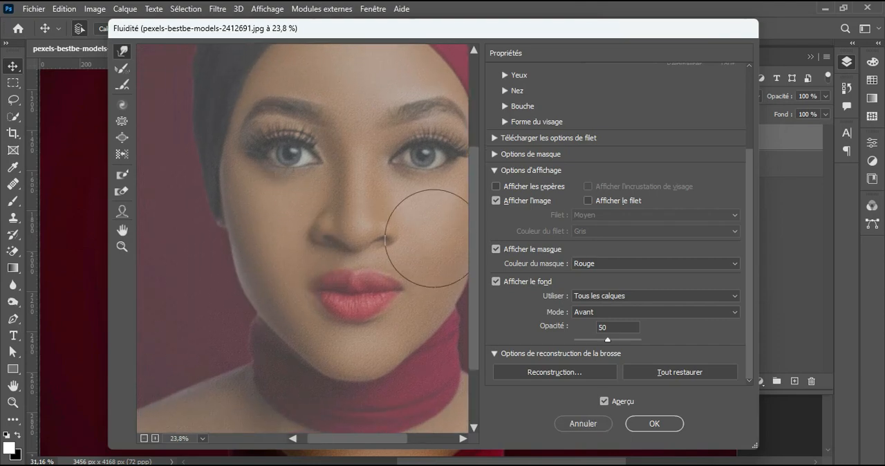
Step: Warp the texture along the chin, nose, neck and collarbones with a larger Forward Warp brush
key(space)
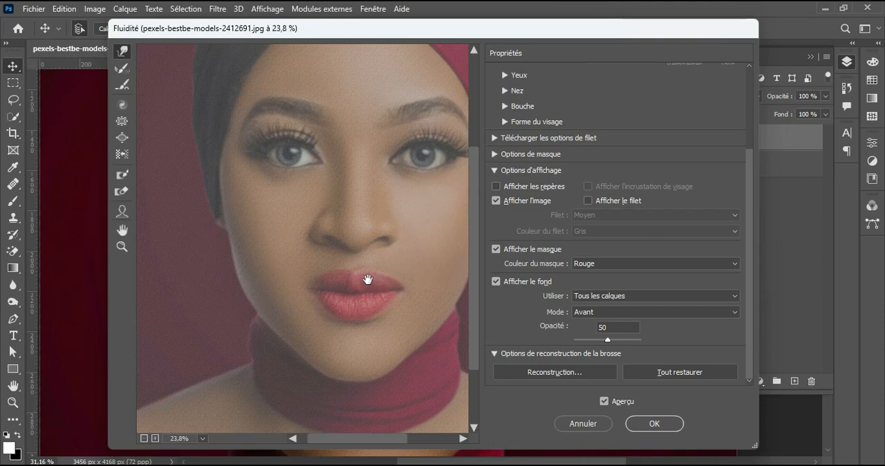
drag(366, 280, 354, 254)
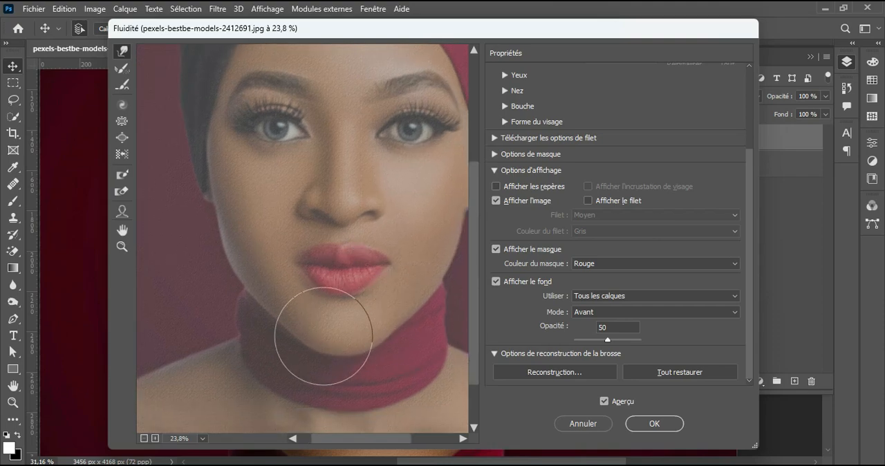
key(space)
drag(345, 243, 331, 334)
key(alt)
drag(329, 122, 356, 126)
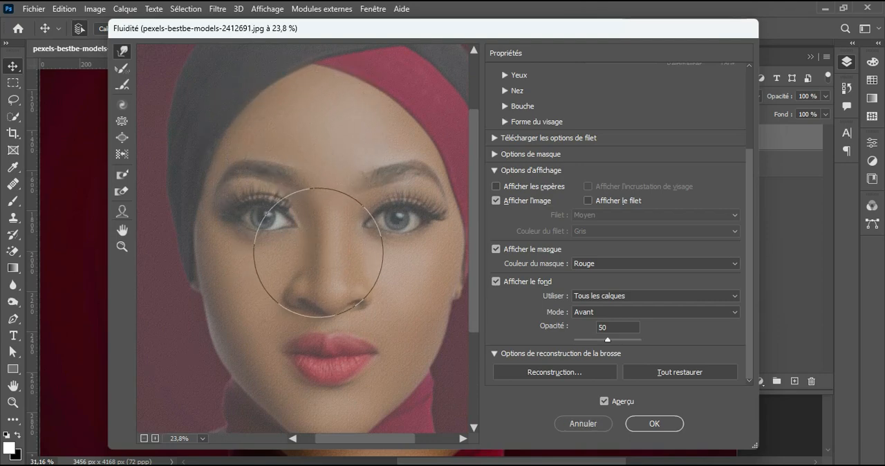
key(space)
drag(364, 340, 373, 202)
mouse_move(310, 294)
mouse_down()
mouse_move(349, 262)
mouse_move(373, 260)
mouse_up()
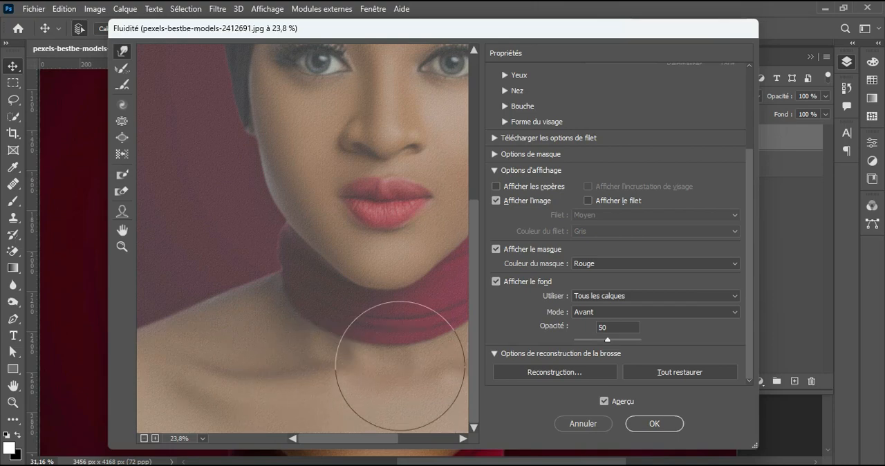
key(space)
drag(406, 316, 337, 323)
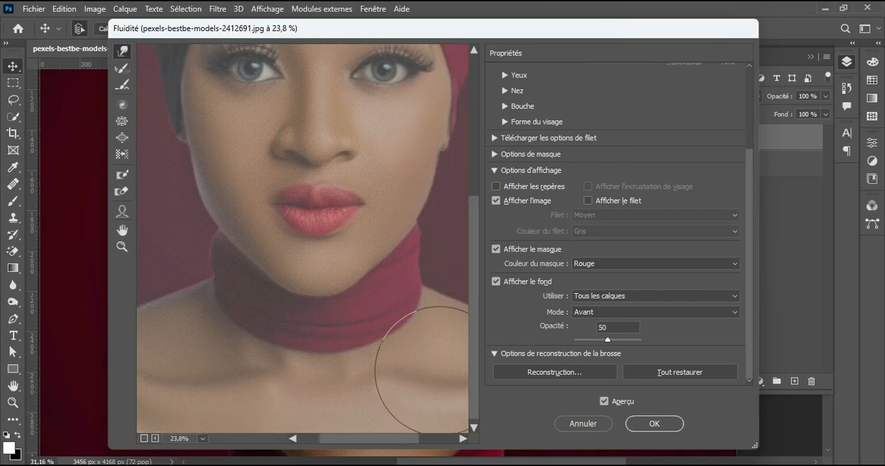
drag(318, 183, 330, 304)
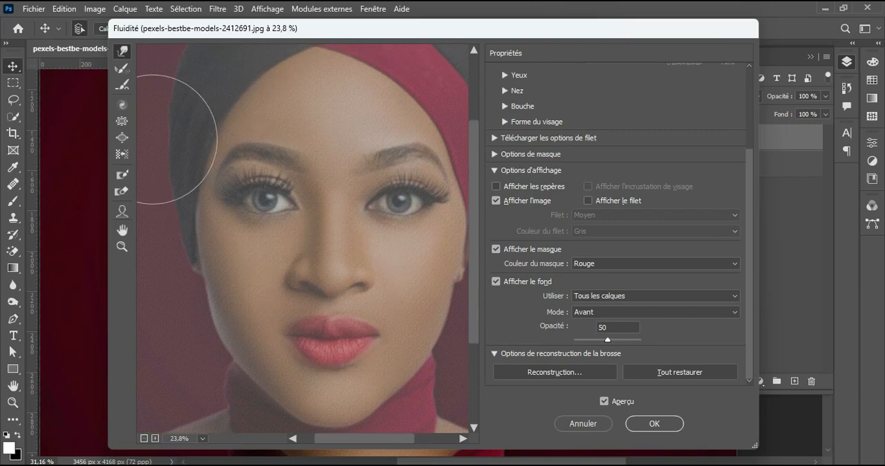
Step: Contract the texture around the eyes, cheeks and jaw with the Pucker tool
click(122, 120)
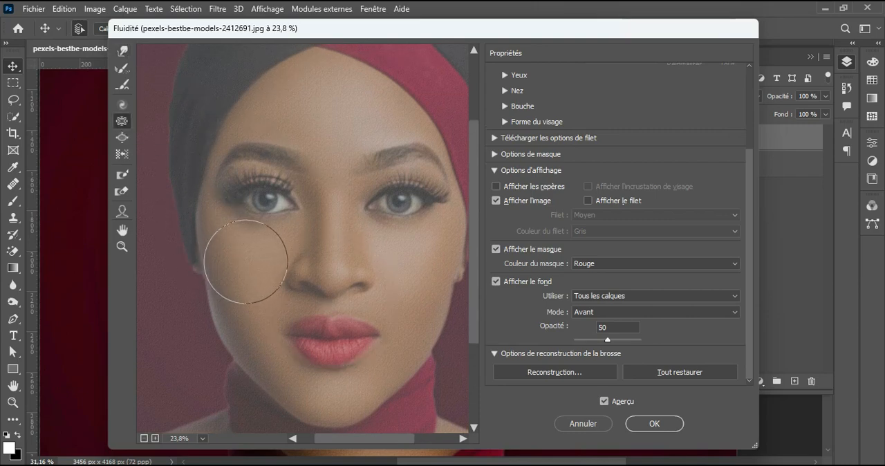
scroll(266, 199, up, 2)
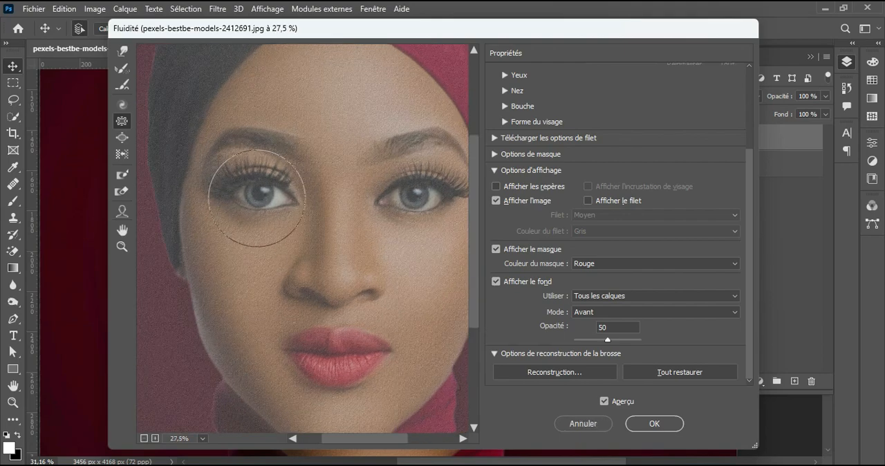
scroll(257, 196, down, 2)
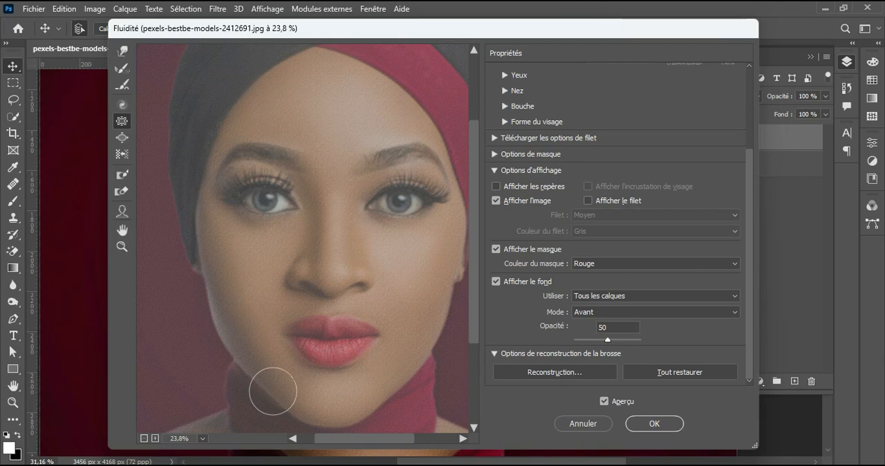
Step: Expand the texture over the nose, lips and collarbone area with the Bloat tool
click(123, 138)
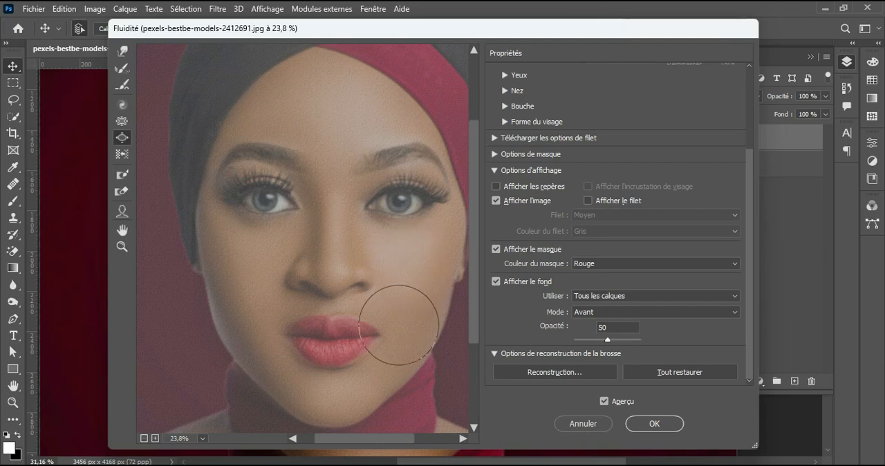
alt+click(332, 269)
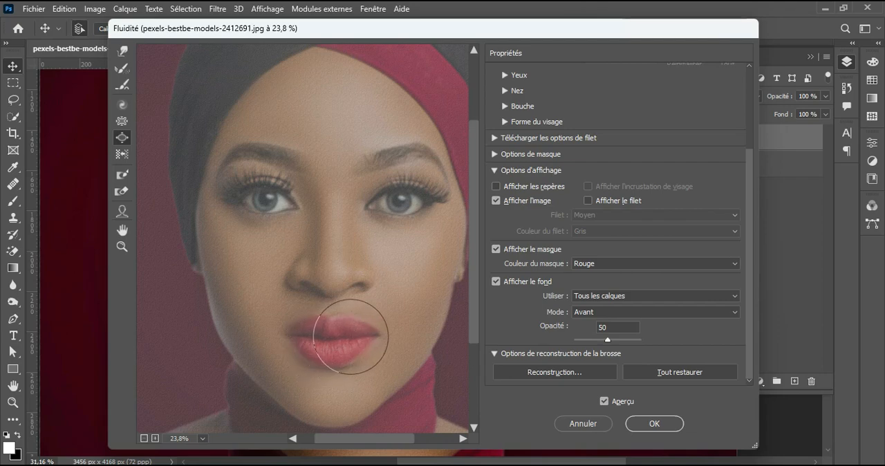
drag(403, 360, 415, 202)
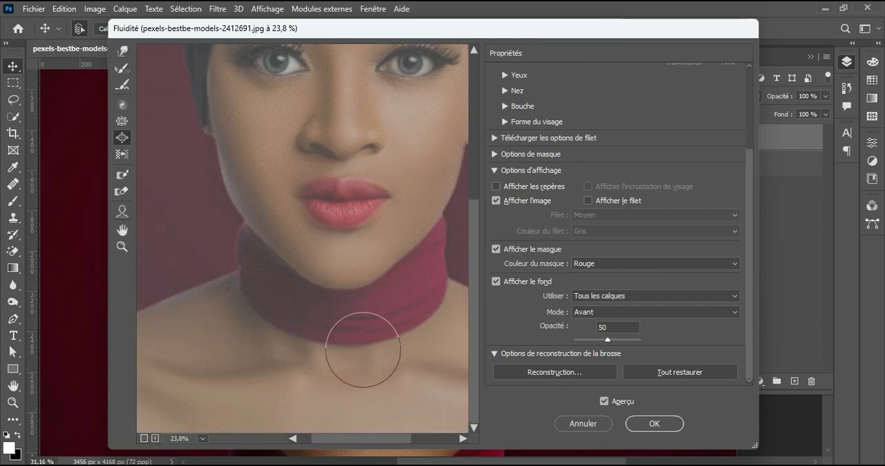
click(235, 390)
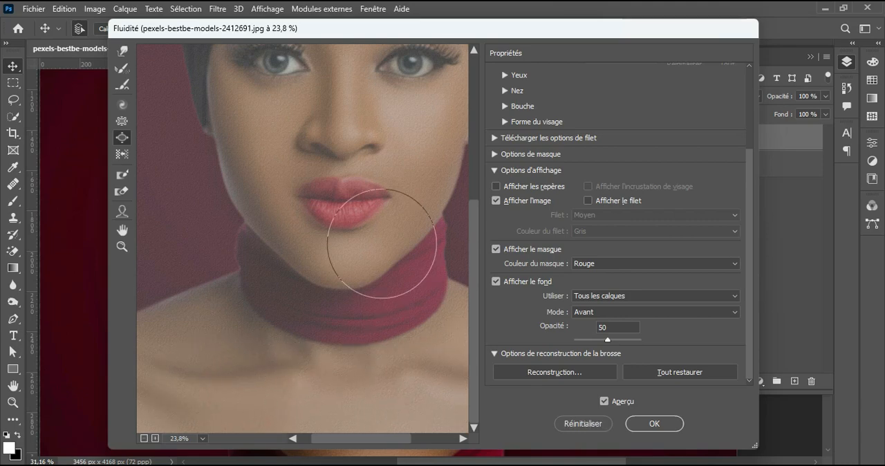
Step: Compare the face with and without the Liquify preview and apply the filter
scroll(373, 262, up, 1)
scroll(346, 207, up, 2)
scroll(325, 271, up, 1)
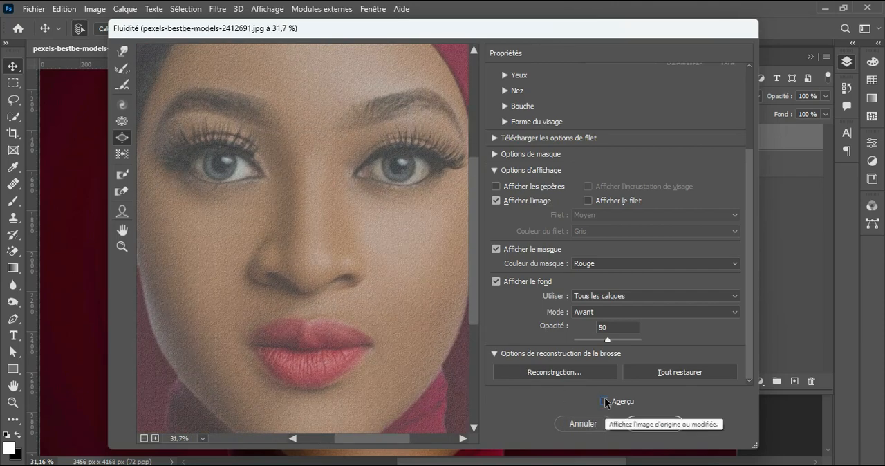
click(603, 400)
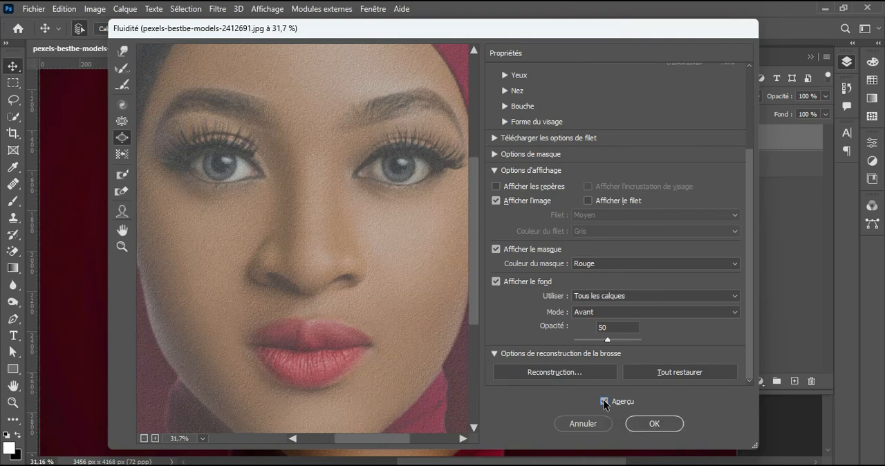
click(603, 400)
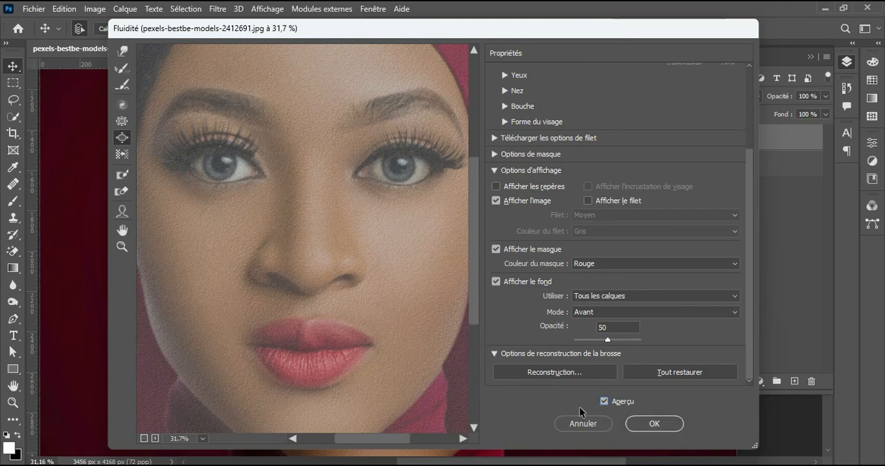
click(655, 423)
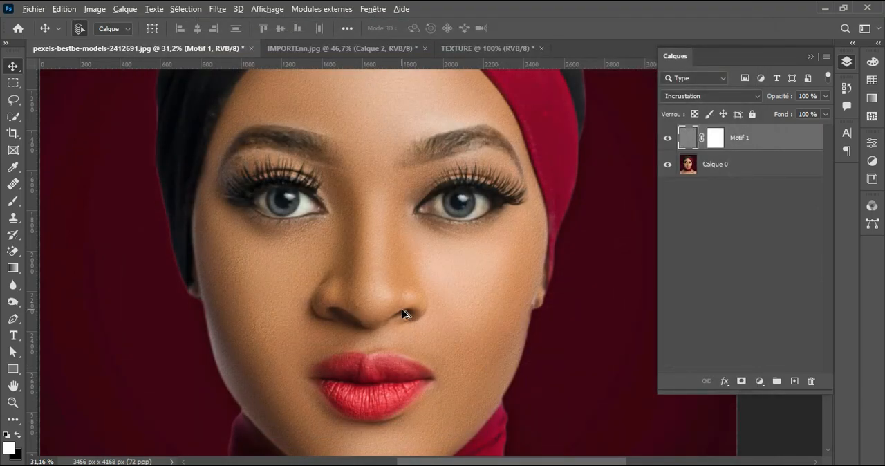
Step: Compare the skin around the nose, mouth and cheeks with and without the liquified Motif 1 layer
scroll(404, 314, up, 3)
scroll(404, 315, down, 1)
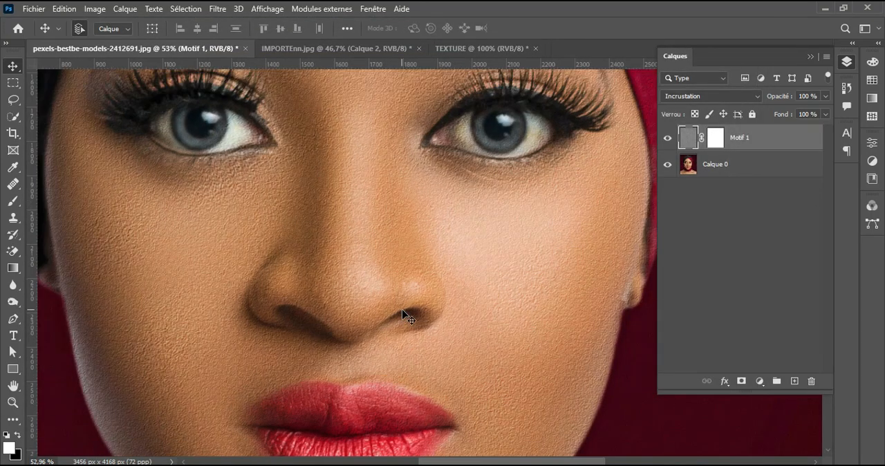
drag(475, 383, 478, 227)
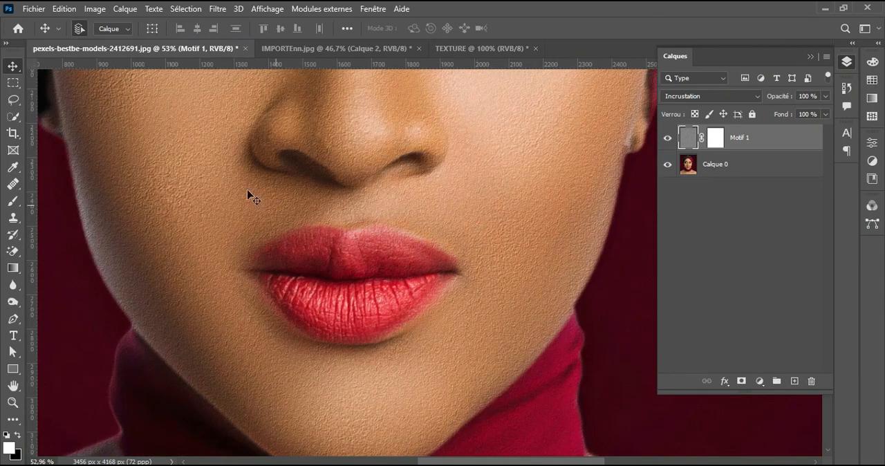
drag(218, 173, 308, 285)
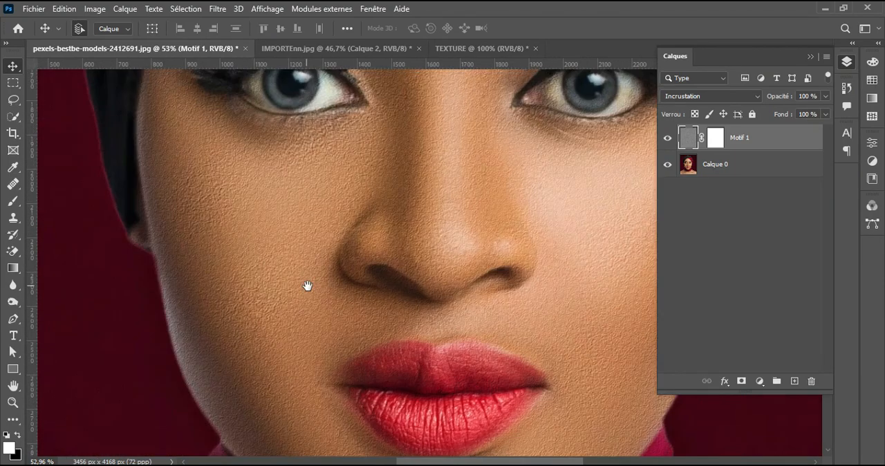
click(668, 142)
click(668, 142)
click(668, 141)
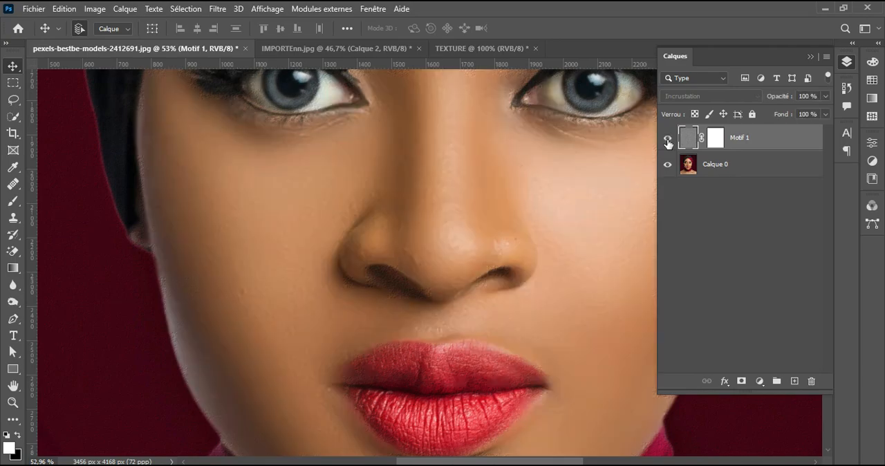
click(668, 141)
Step: Examine the cheek and jawline beside the lips up close with the Motif 1 layer hidden and shown
drag(549, 322, 384, 212)
scroll(507, 228, up, 3)
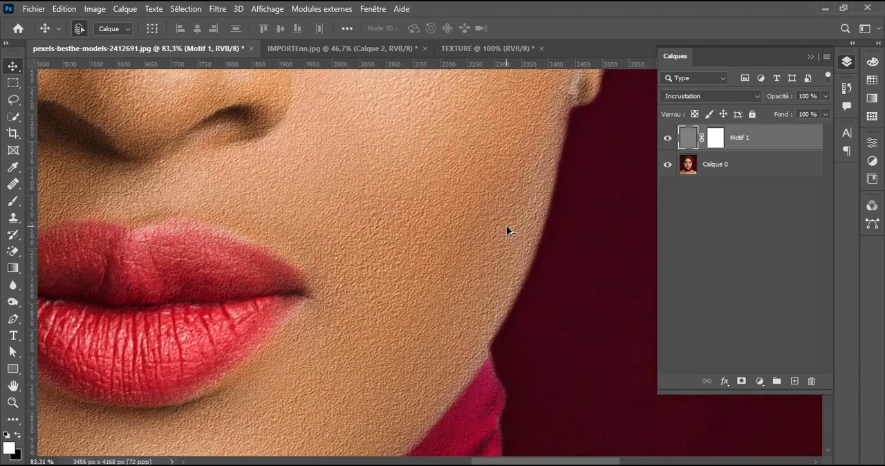
click(667, 142)
click(667, 141)
scroll(530, 229, down, 3)
scroll(482, 250, down, 2)
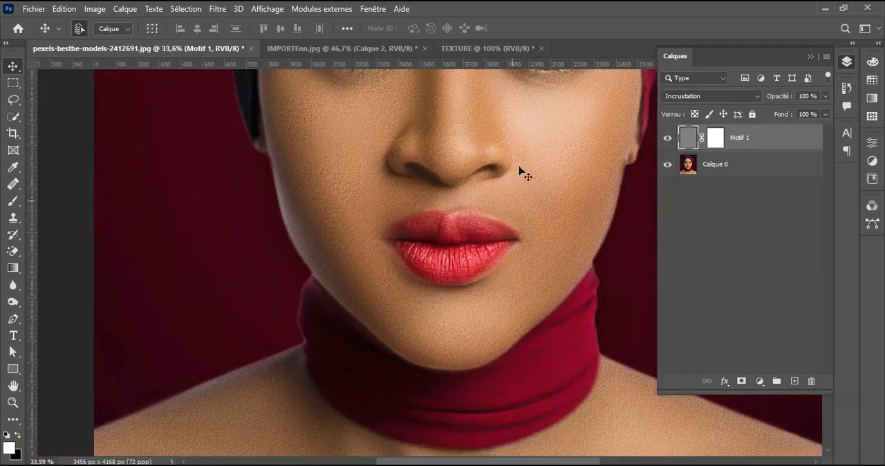
Step: Open Motif 1's blending options and fade the texture in dark areas by splitting the underlying layer's black slider to 25 / 118
drag(522, 173, 410, 244)
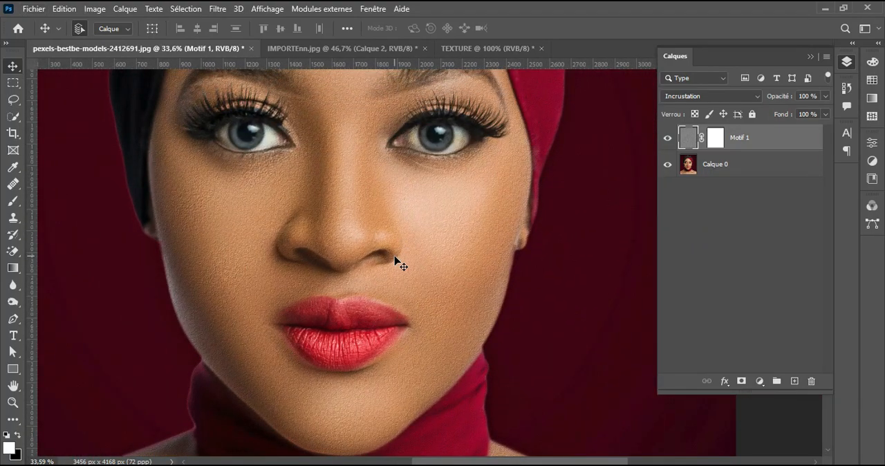
scroll(395, 259, up, 2)
scroll(411, 196, up, 2)
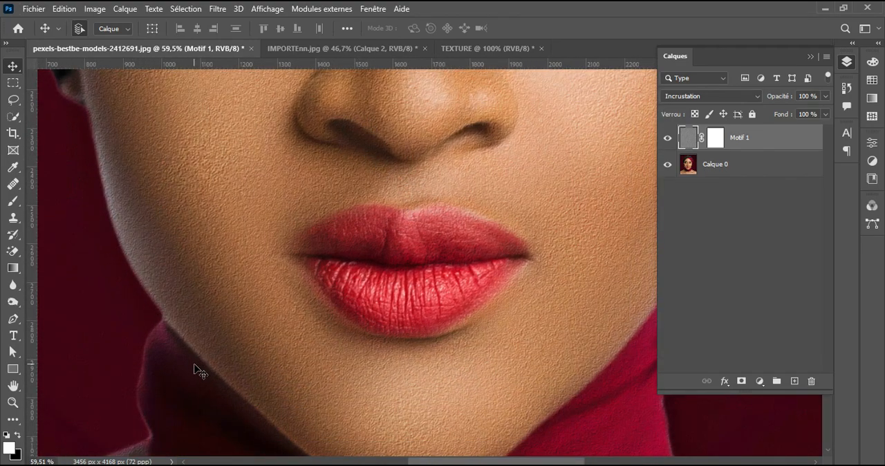
click(727, 380)
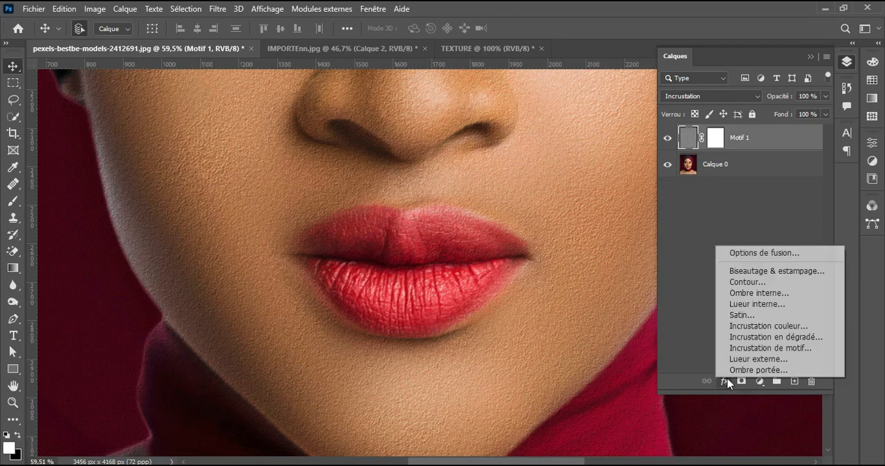
click(784, 256)
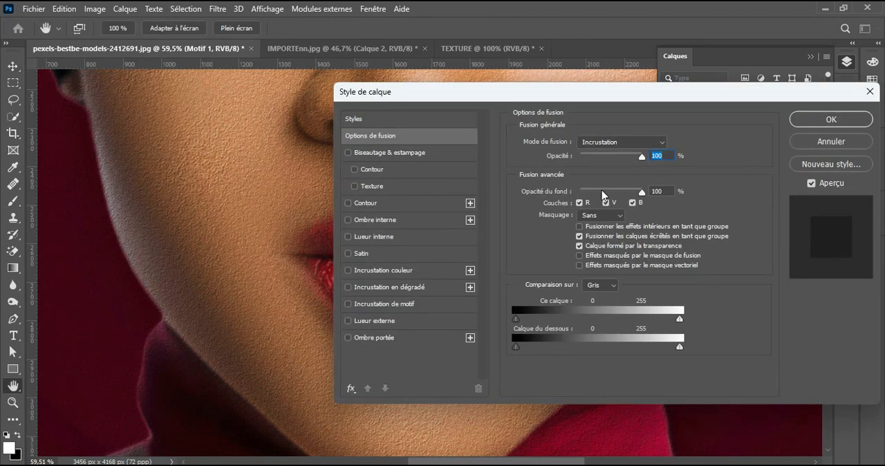
drag(391, 99, 515, 129)
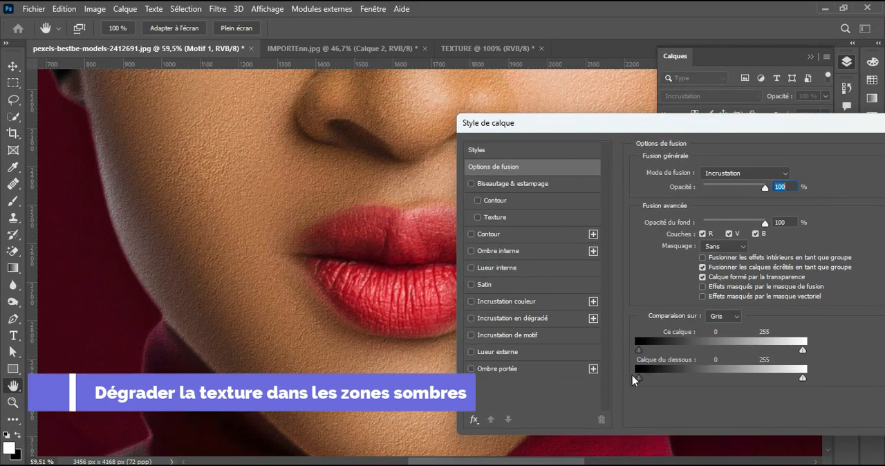
drag(642, 380, 689, 380)
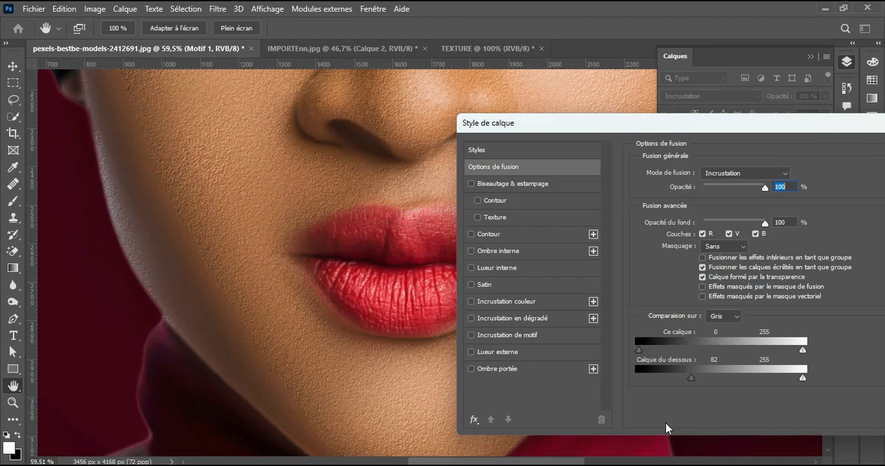
mouse_move(692, 376)
mouse_down()
mouse_move(654, 385)
mouse_move(700, 380)
mouse_up()
Step: Fade the texture in bright areas by splitting the underlying layer's white slider to 180 / 255 and apply the blending options
drag(627, 131, 657, 141)
drag(460, 105, 147, 273)
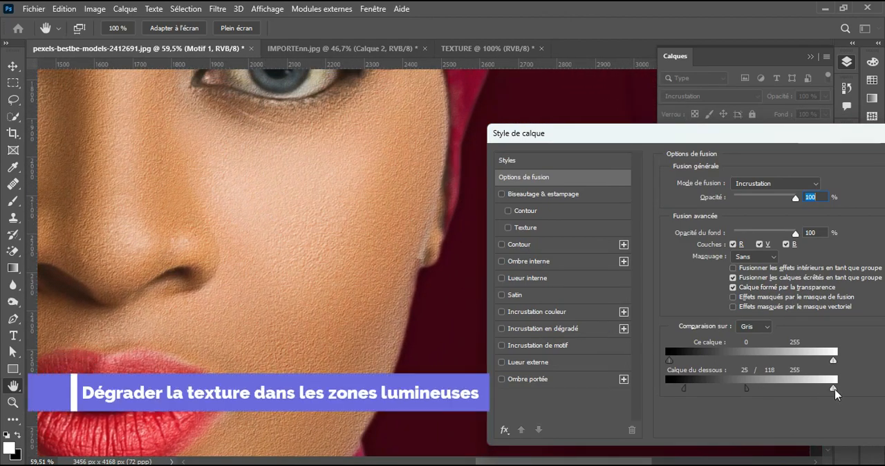
drag(807, 395, 790, 403)
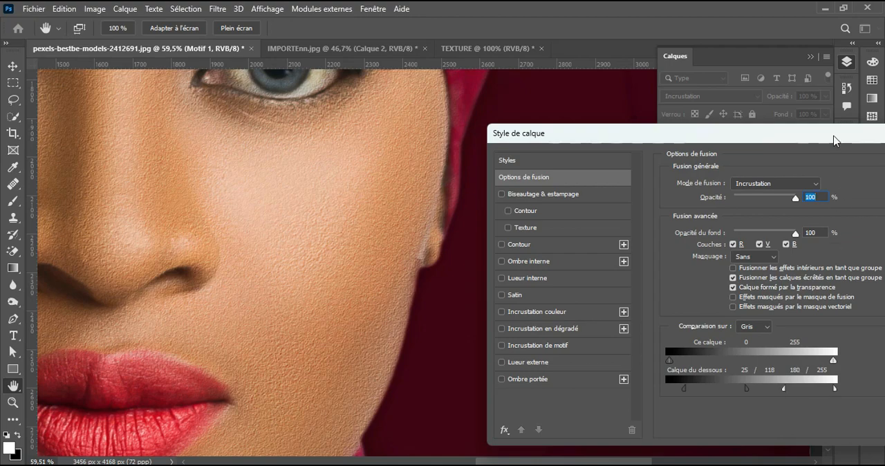
drag(834, 141, 553, 182)
click(666, 191)
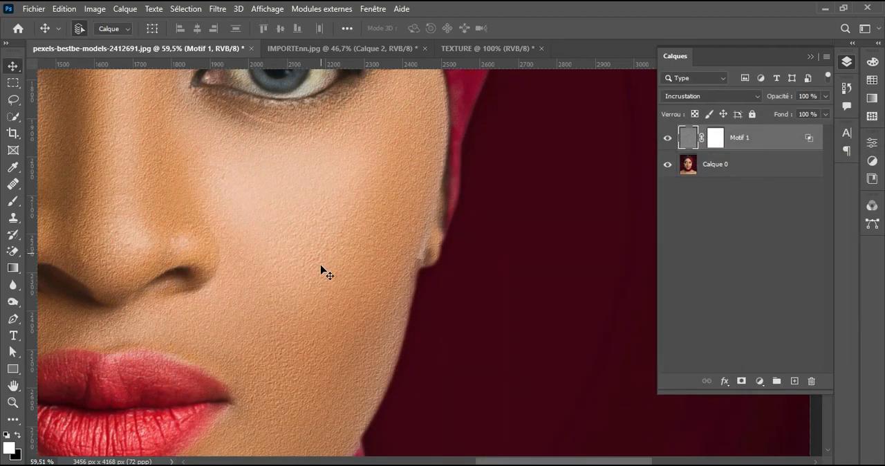
Step: Soften the Motif 1 texture with a Gaussian Blur of 0.8 pixels
drag(322, 270, 435, 171)
drag(465, 315, 450, 187)
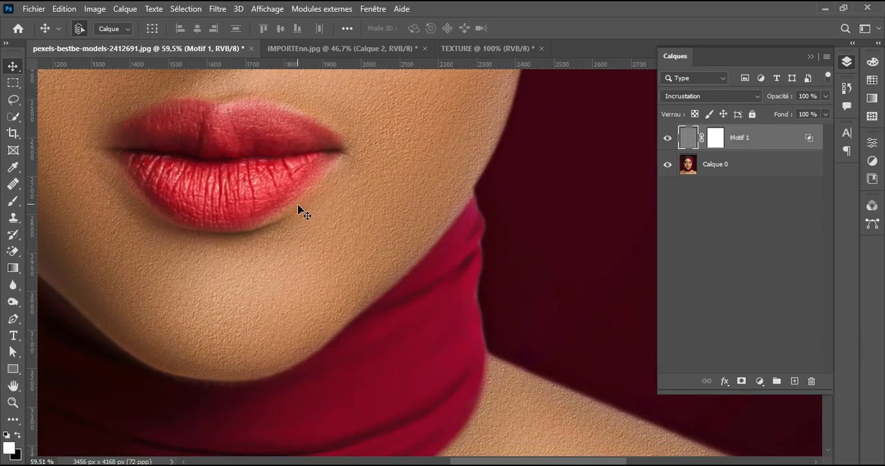
drag(299, 210, 503, 298)
drag(499, 188, 441, 296)
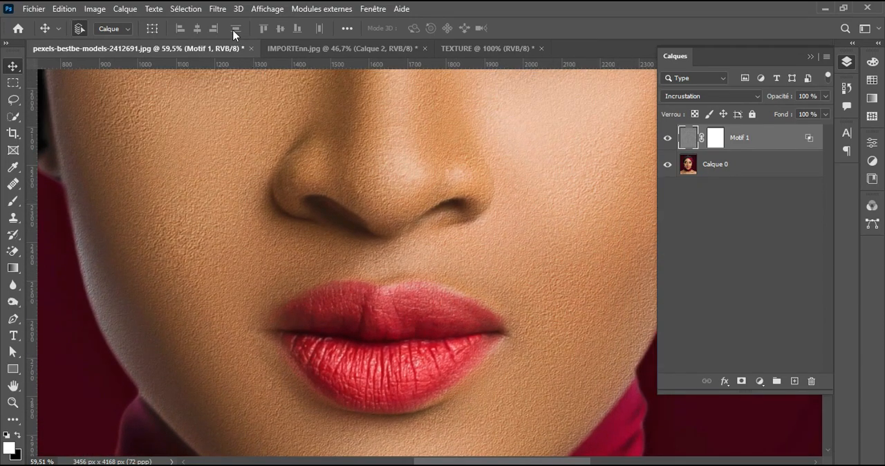
click(218, 8)
mouse_move(367, 217)
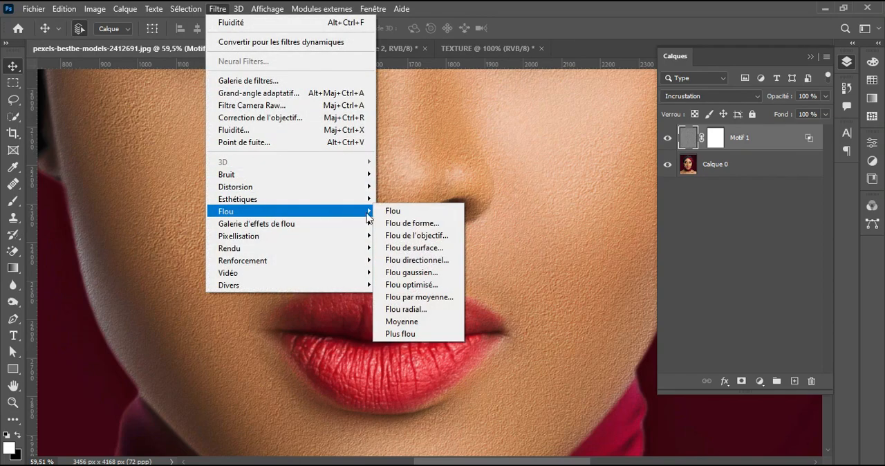
click(414, 272)
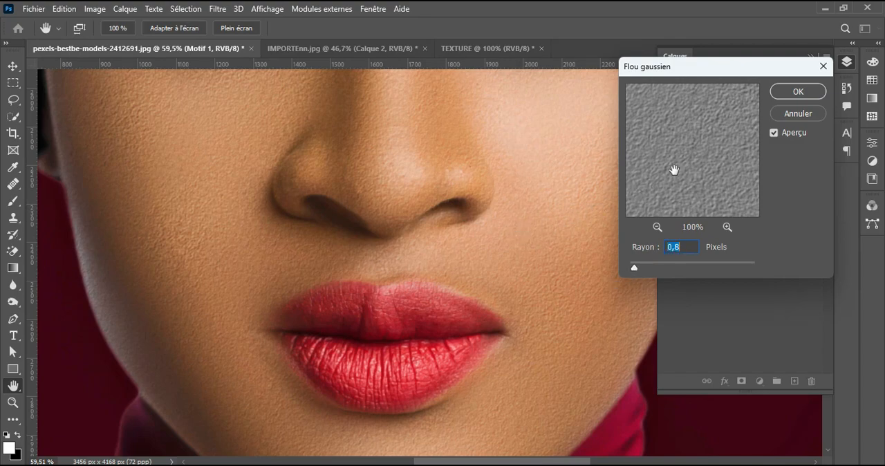
click(797, 92)
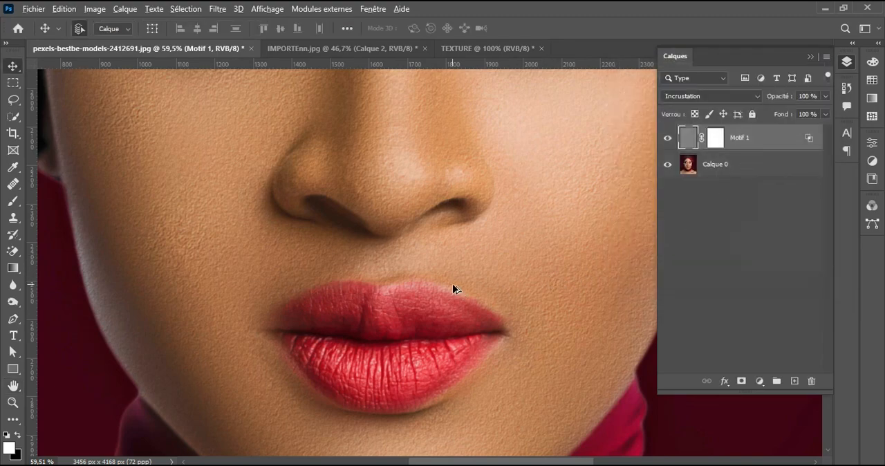
Step: Examine the skin around the nose, cheeks, lips and chin up close with the blurred Motif 1 layer shown and hidden
scroll(453, 284, down, 2)
scroll(530, 332, up, 4)
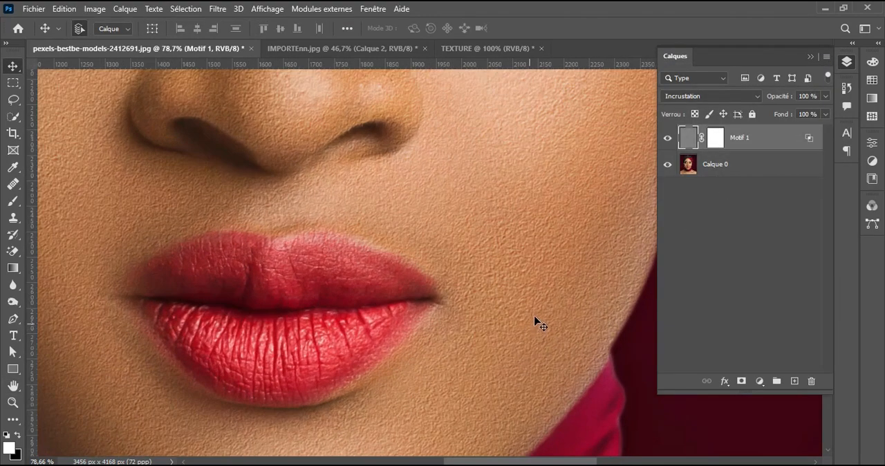
drag(520, 196, 487, 344)
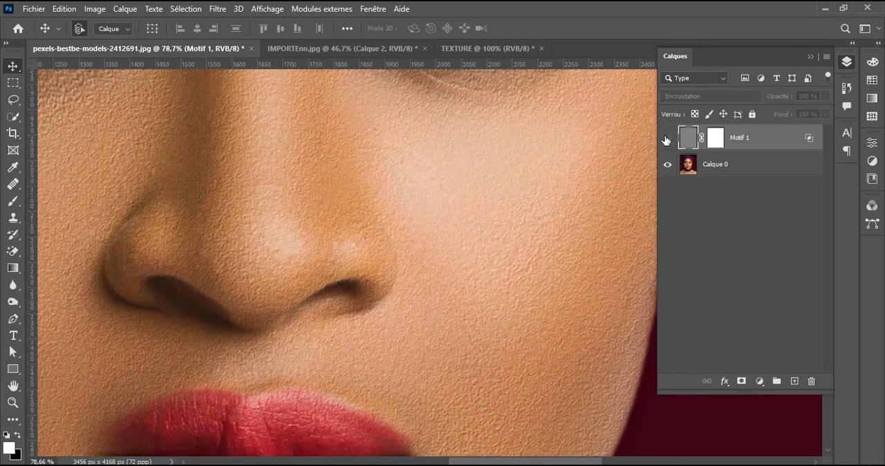
scroll(536, 246, down, 3)
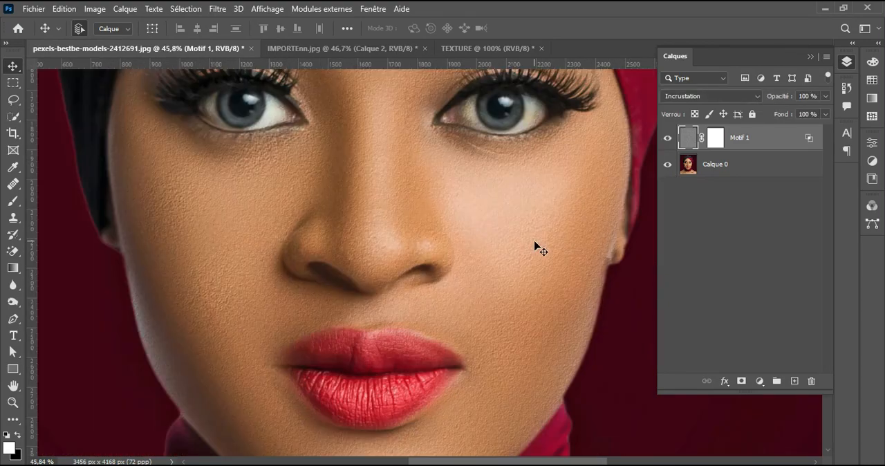
scroll(370, 293, up, 2)
drag(370, 293, 530, 250)
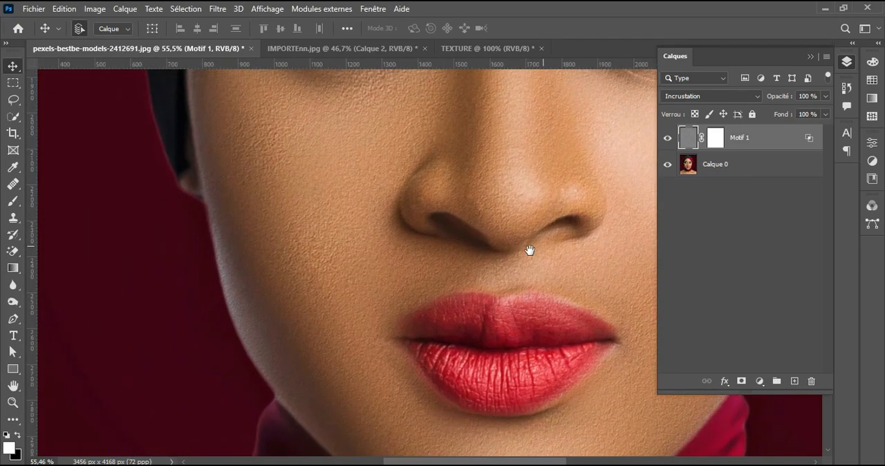
scroll(346, 321, up, 2)
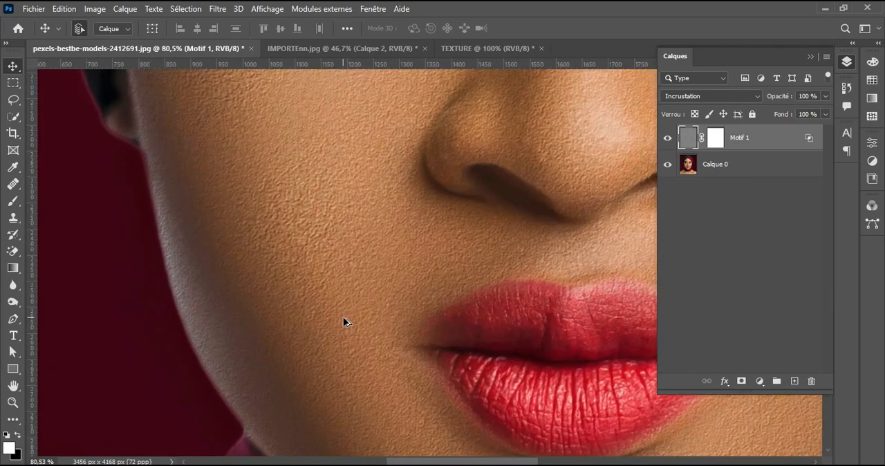
click(668, 141)
click(668, 140)
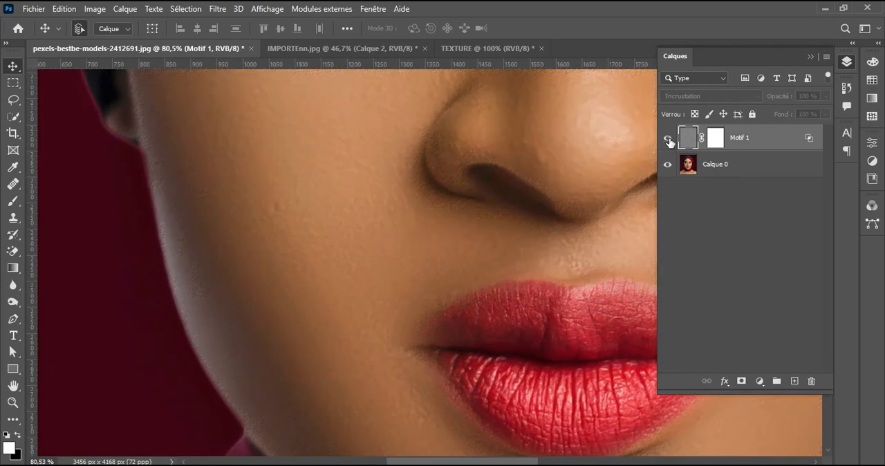
scroll(489, 234, down, 1)
scroll(489, 233, down, 2)
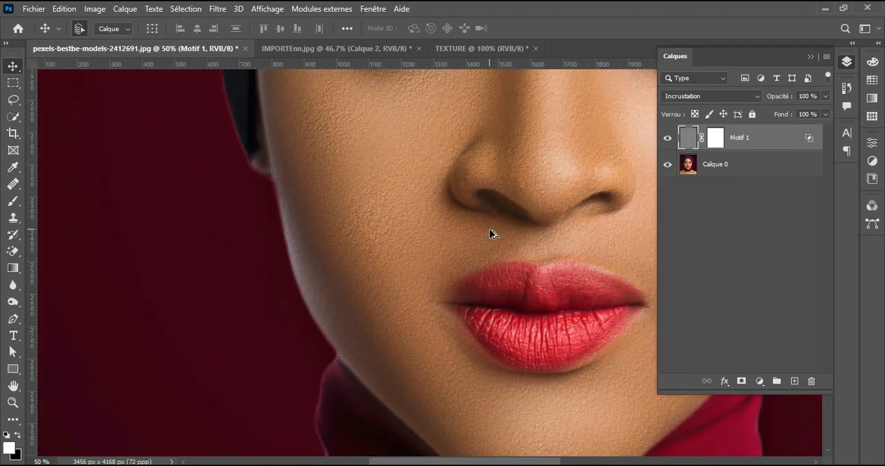
drag(544, 357, 516, 327)
scroll(516, 327, up, 3)
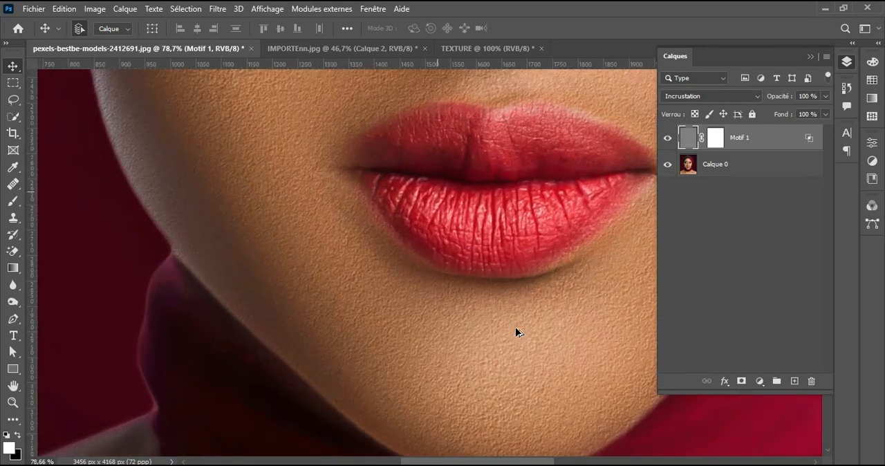
scroll(491, 322, down, 1)
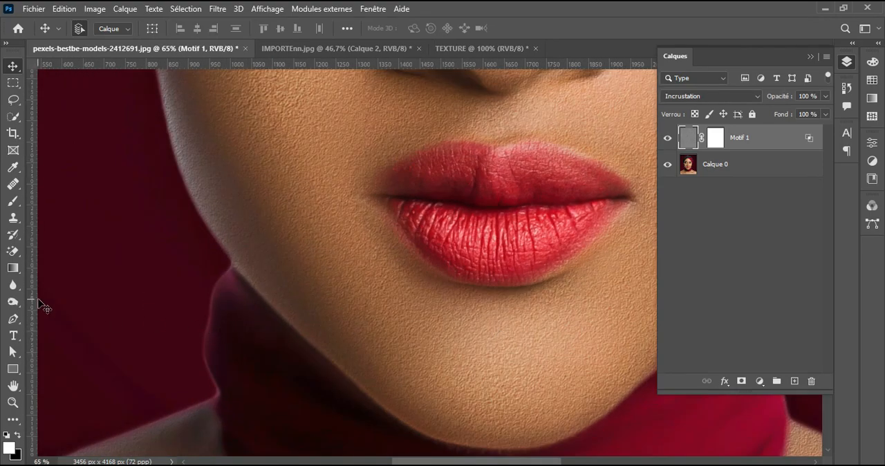
Step: Soften the texture on the cheek and jaw beside the lips with the Blur tool, using a 235 px brush at 40% strength
drag(12, 284, 83, 289)
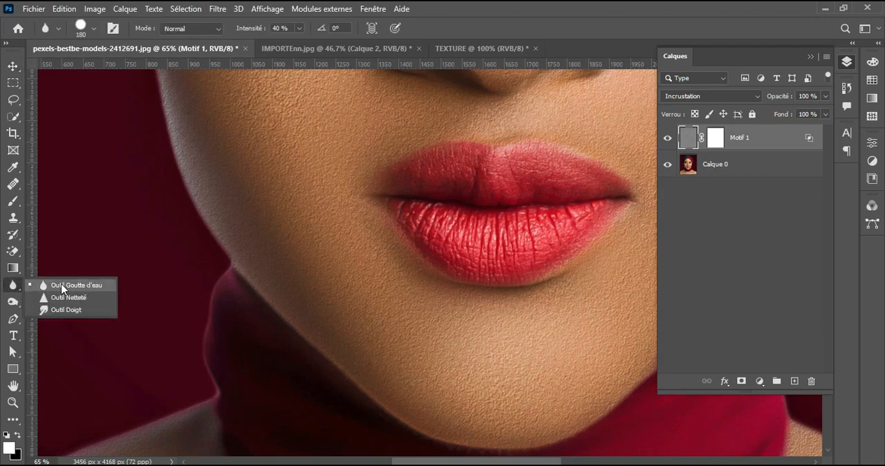
click(76, 289)
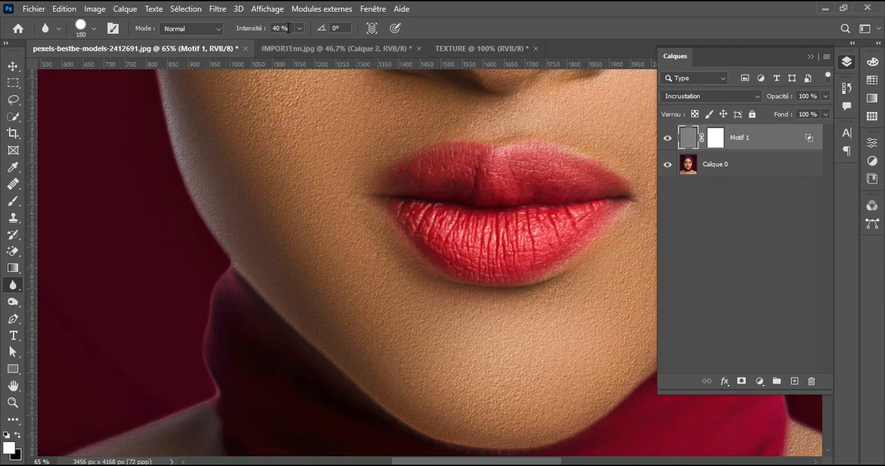
drag(305, 205, 319, 212)
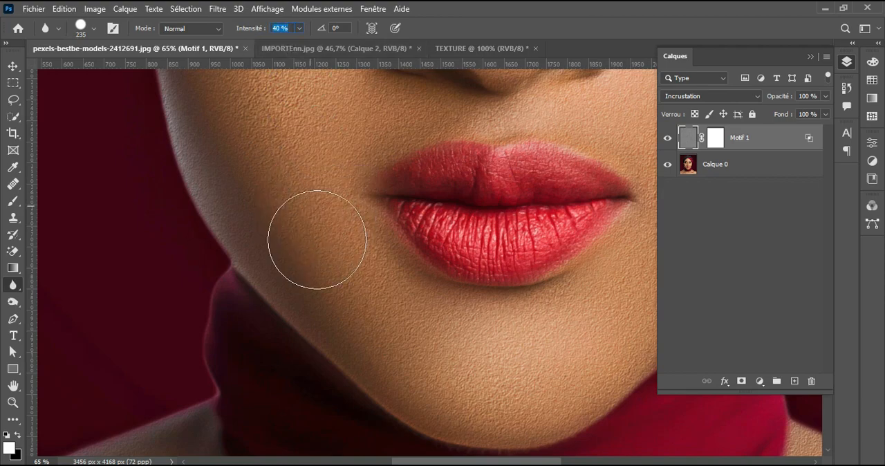
mouse_move(277, 143)
mouse_down()
mouse_move(295, 193)
mouse_move(236, 118)
mouse_move(267, 175)
mouse_up()
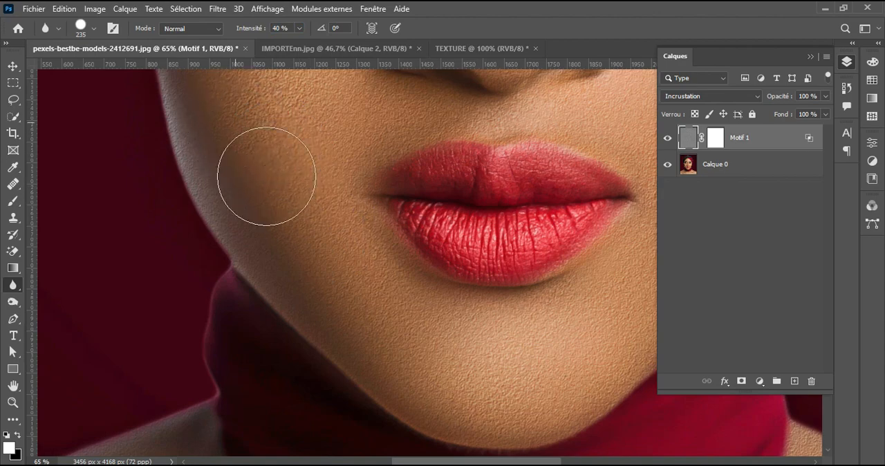
scroll(319, 218, down, 2)
mouse_move(339, 242)
mouse_down()
mouse_move(377, 307)
mouse_move(361, 296)
mouse_move(377, 325)
mouse_up()
scroll(340, 213, up, 2)
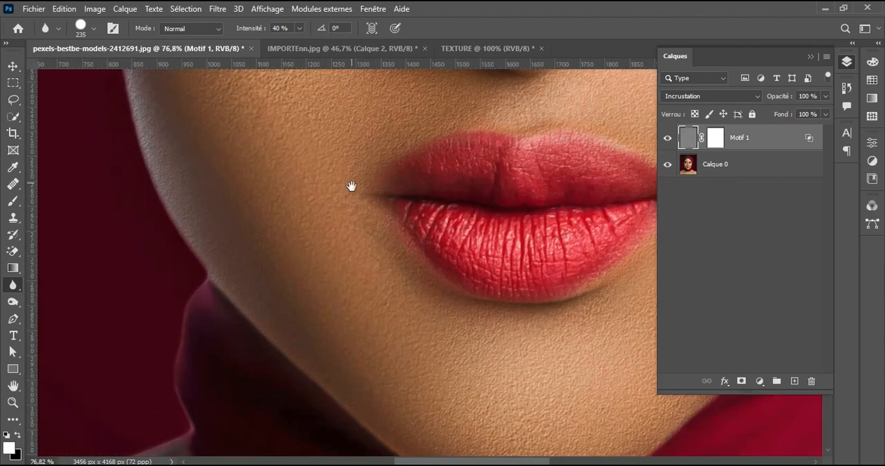
scroll(351, 187, up, 4)
mouse_move(286, 253)
mouse_down()
mouse_move(277, 207)
mouse_move(265, 226)
mouse_move(329, 251)
mouse_move(324, 263)
mouse_move(338, 284)
mouse_move(360, 280)
mouse_move(211, 156)
mouse_move(199, 140)
mouse_move(204, 129)
mouse_move(175, 158)
mouse_move(180, 151)
mouse_move(196, 219)
mouse_up()
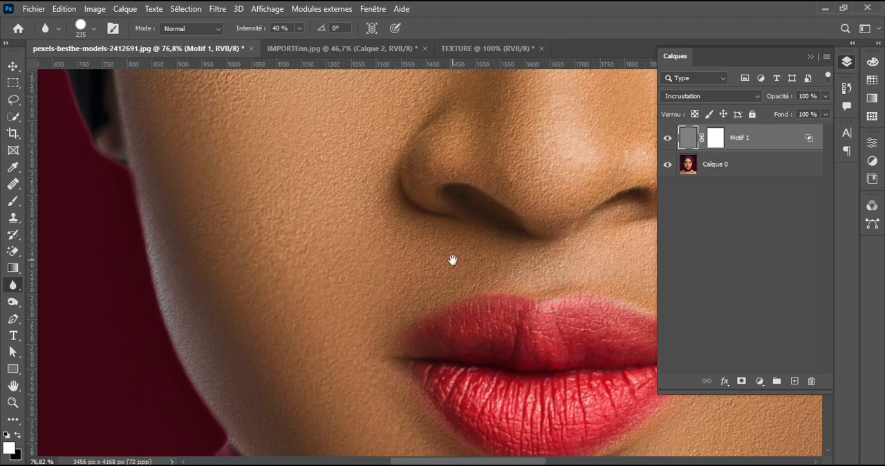
Step: Blur the texture under the nostril and along the side and bridge of the nose with a 150 px brush
mouse_move(452, 259)
mouse_down()
mouse_move(348, 311)
mouse_move(312, 290)
mouse_up()
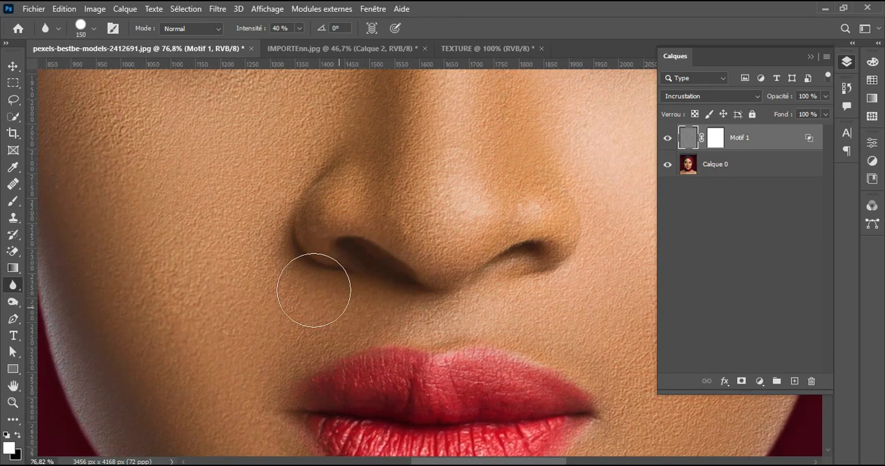
drag(355, 147, 355, 239)
mouse_move(381, 141)
mouse_down()
mouse_move(360, 266)
mouse_move(380, 275)
mouse_up()
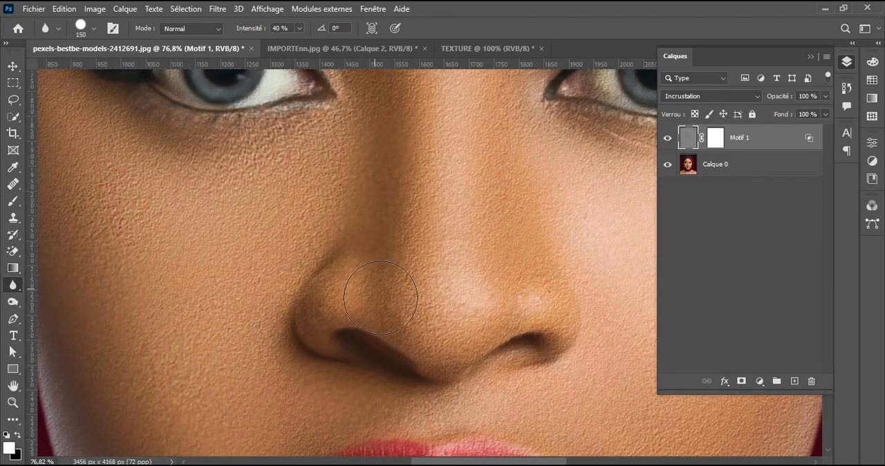
drag(422, 176, 435, 345)
mouse_move(377, 237)
mouse_down()
mouse_move(369, 268)
mouse_move(398, 224)
mouse_move(404, 269)
mouse_up()
Step: Blur the texture around both eyes and the outer cheek with a 274 px brush
mouse_move(410, 269)
mouse_down()
mouse_move(349, 268)
mouse_move(387, 268)
mouse_up()
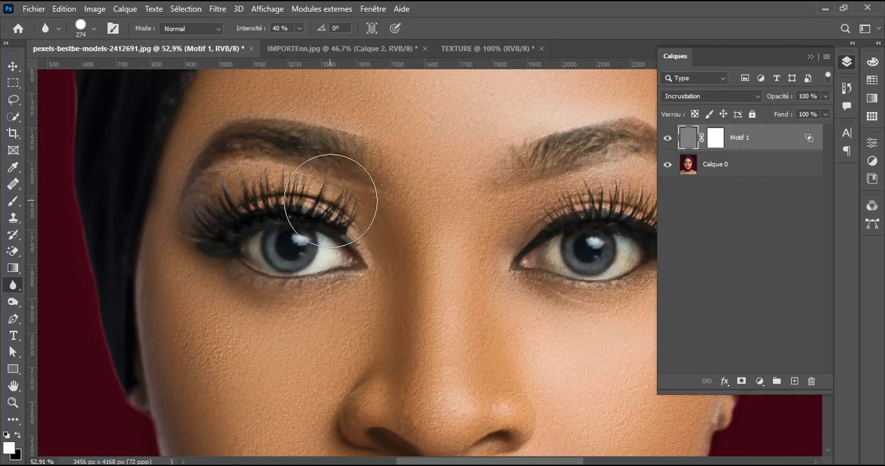
drag(510, 261, 330, 224)
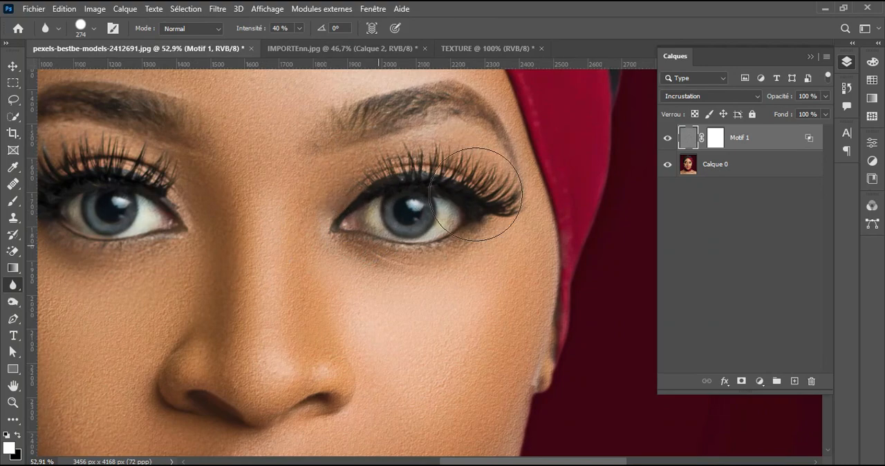
mouse_move(535, 355)
mouse_down()
mouse_move(474, 222)
mouse_move(446, 218)
mouse_up()
mouse_move(499, 190)
mouse_down()
mouse_move(492, 111)
mouse_move(446, 325)
mouse_move(416, 344)
mouse_move(415, 206)
mouse_move(388, 140)
mouse_move(368, 179)
mouse_up()
Step: Blur the texture on the jaw and lower cheek beside the lips with a 357 px brush
drag(312, 285, 345, 254)
drag(298, 240, 339, 236)
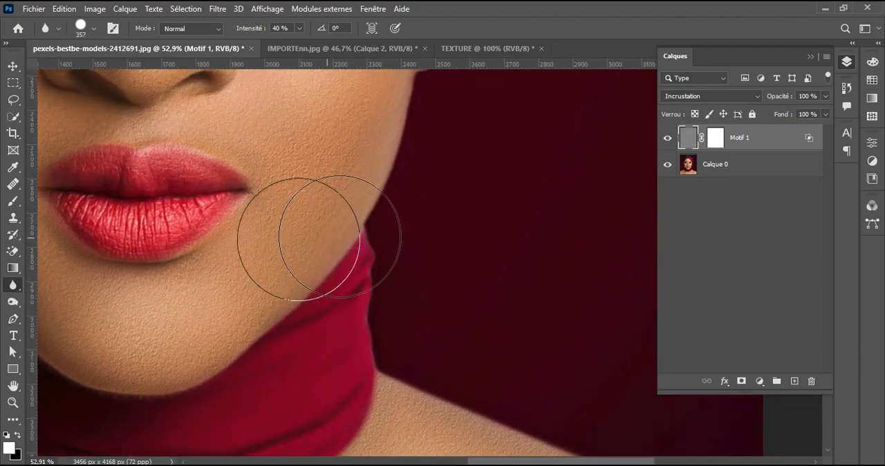
mouse_move(282, 221)
mouse_down()
mouse_move(305, 205)
mouse_move(301, 170)
mouse_move(273, 249)
mouse_up()
drag(271, 287, 538, 265)
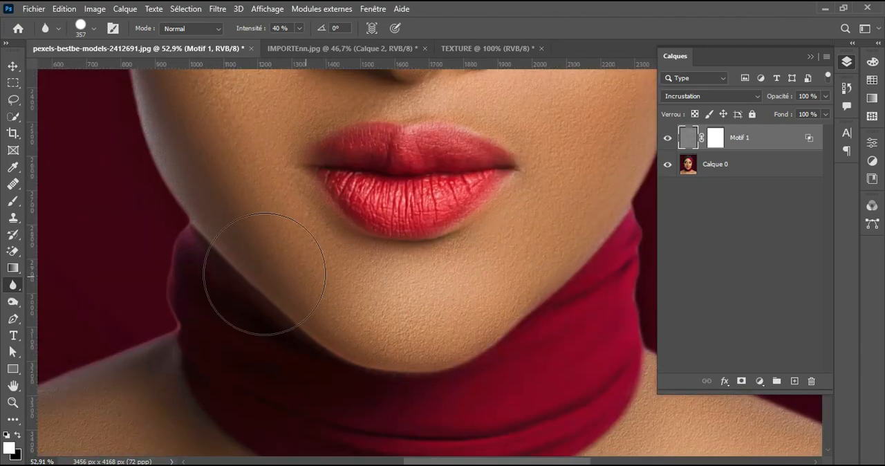
Step: Blur the texture along the opposite jawline with a 165 px brush and between nose and lips with a 278 px brush
drag(220, 269, 205, 268)
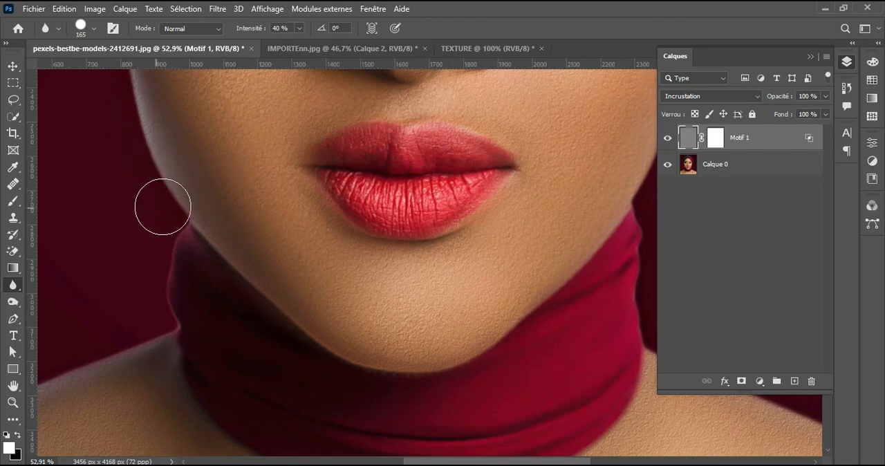
drag(317, 234, 405, 368)
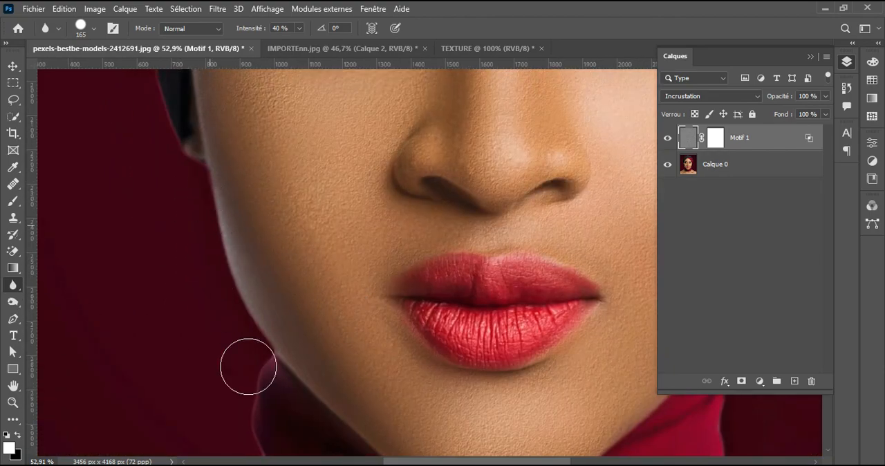
mouse_move(505, 360)
mouse_down()
mouse_move(474, 326)
mouse_move(433, 368)
mouse_up()
drag(444, 188, 464, 188)
mouse_move(444, 188)
mouse_down()
mouse_move(416, 185)
mouse_move(406, 222)
mouse_up()
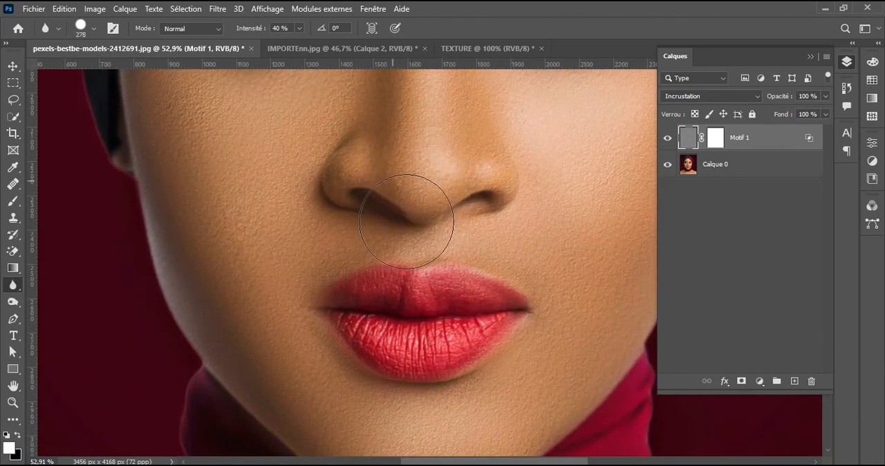
drag(471, 431, 423, 270)
Step: Blur the texture over both shoulders and the upper chest with a 595 px brush, checking the skin with Motif 1 hidden
scroll(423, 271, down, 3)
scroll(423, 270, down, 3)
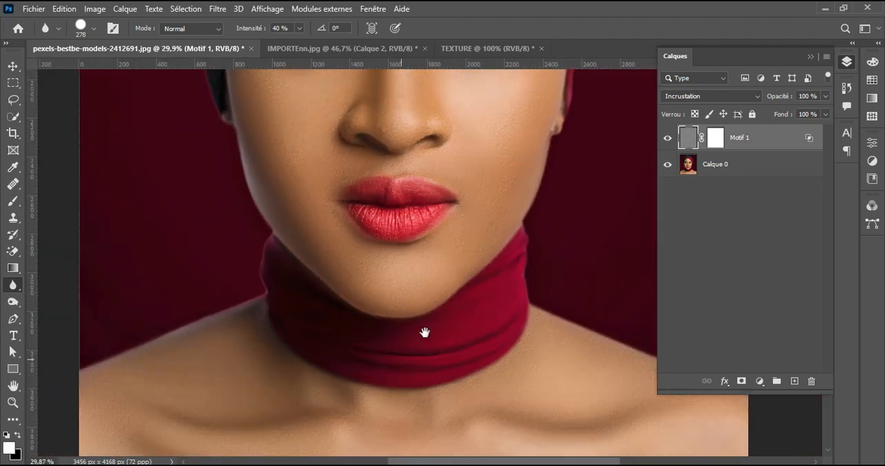
drag(425, 332, 500, 261)
scroll(347, 326, up, 3)
mouse_move(369, 377)
mouse_down()
mouse_move(275, 386)
mouse_move(404, 374)
mouse_move(204, 356)
mouse_move(261, 376)
mouse_move(372, 376)
mouse_move(263, 371)
mouse_move(165, 333)
mouse_up()
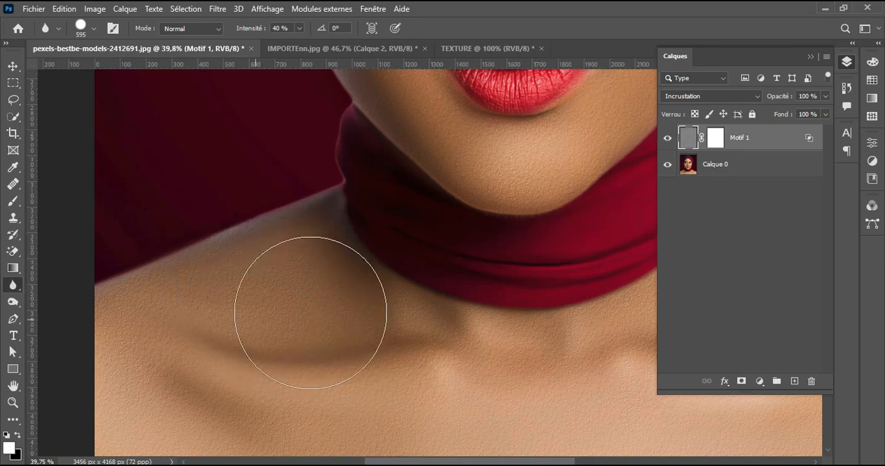
drag(428, 375, 245, 259)
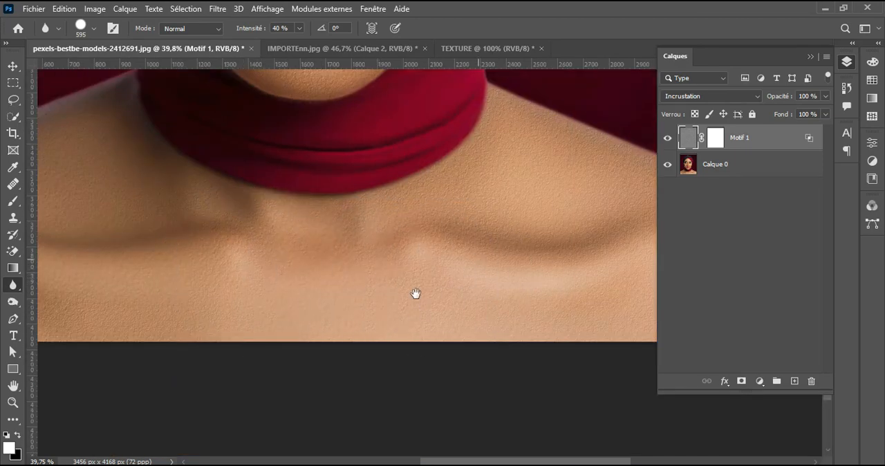
drag(415, 292, 260, 357)
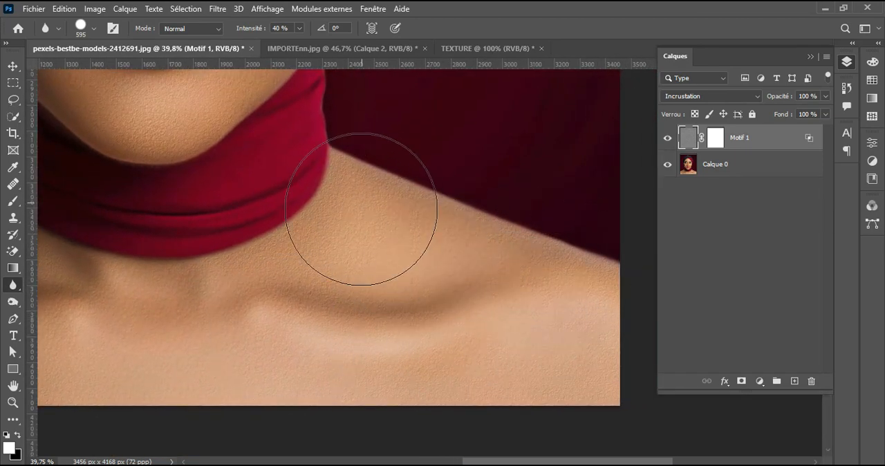
scroll(450, 340, up, 2)
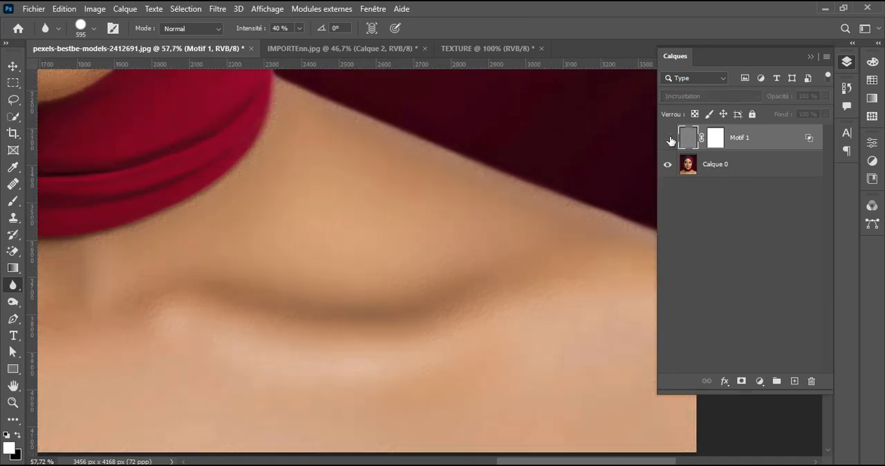
click(668, 140)
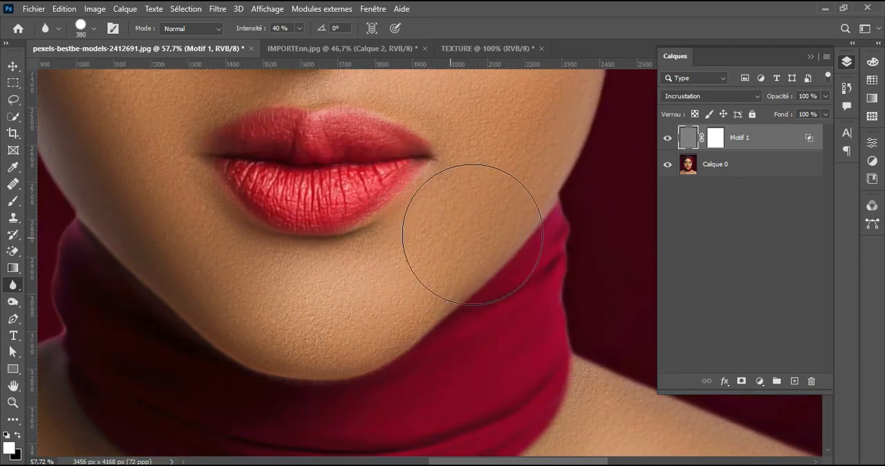
Step: Blur the texture around the chin, cheeks and nose with a 245 px brush
drag(459, 240, 430, 249)
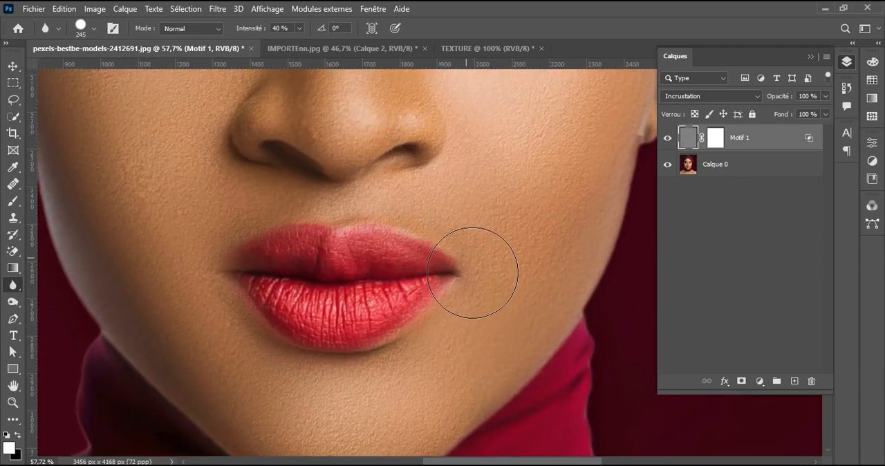
drag(411, 201, 448, 325)
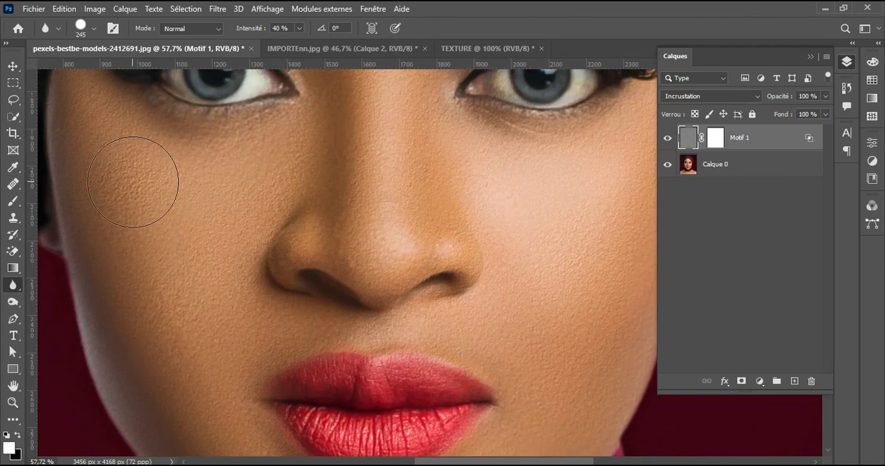
scroll(311, 286, down, 3)
scroll(311, 270, up, 4)
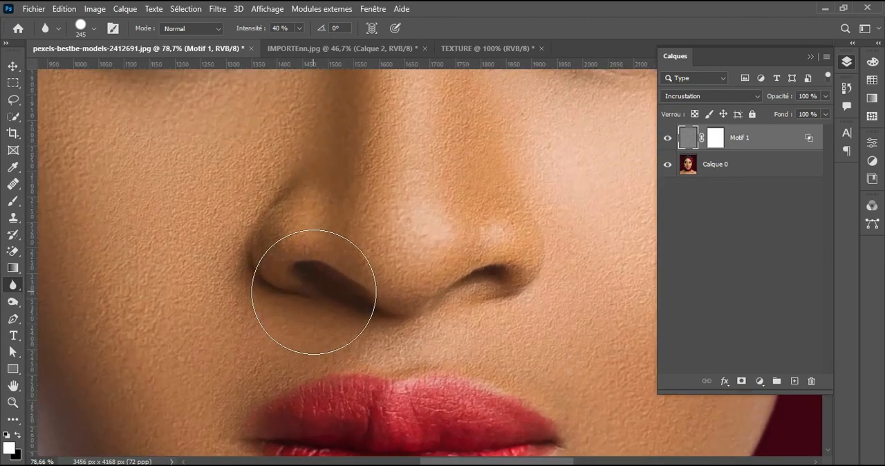
scroll(359, 286, down, 4)
drag(484, 177, 510, 393)
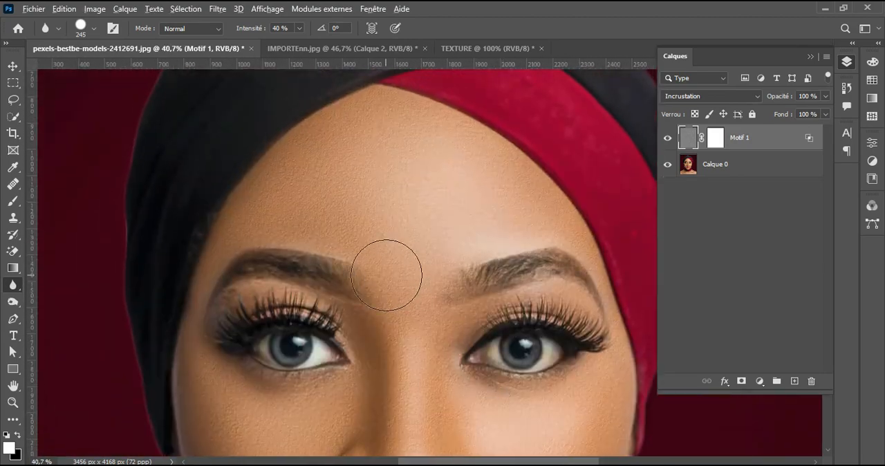
Step: Soften the texture across the forehead with the Blur tool, using a 400 px brush at 40% strength
scroll(384, 259, up, 3)
drag(378, 200, 372, 307)
key(bracketright)
key(bracketright)
key(bracketright)
scroll(419, 267, down, 2)
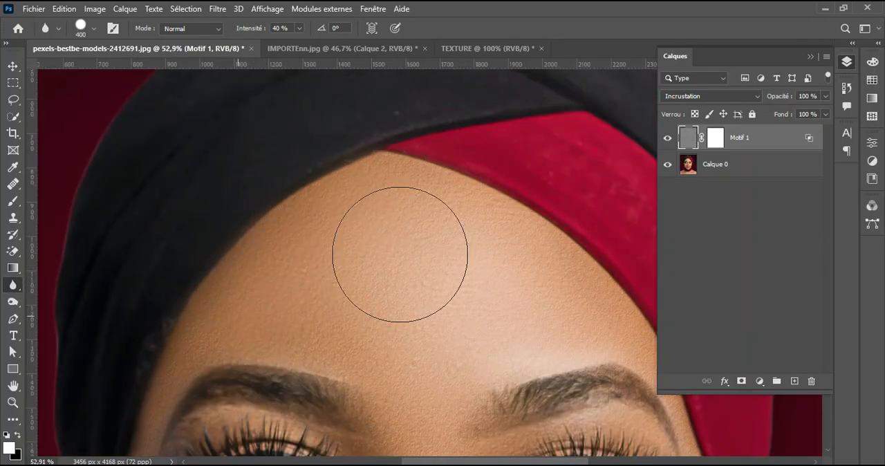
scroll(332, 197, right, 3)
scroll(474, 228, down, 8)
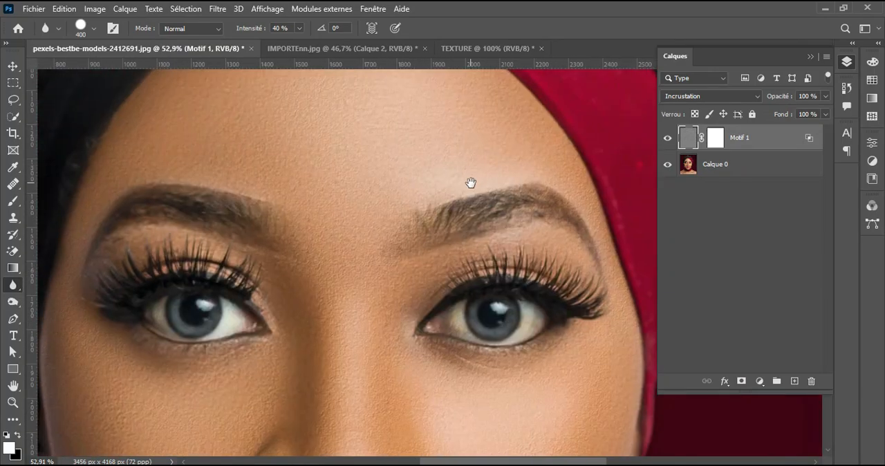
Step: Examine the texture on the face, shoulders and chest with the Motif 1 layer shown and hidden
scroll(460, 267, down, 2)
scroll(460, 267, down, 2)
scroll(510, 267, down, 2)
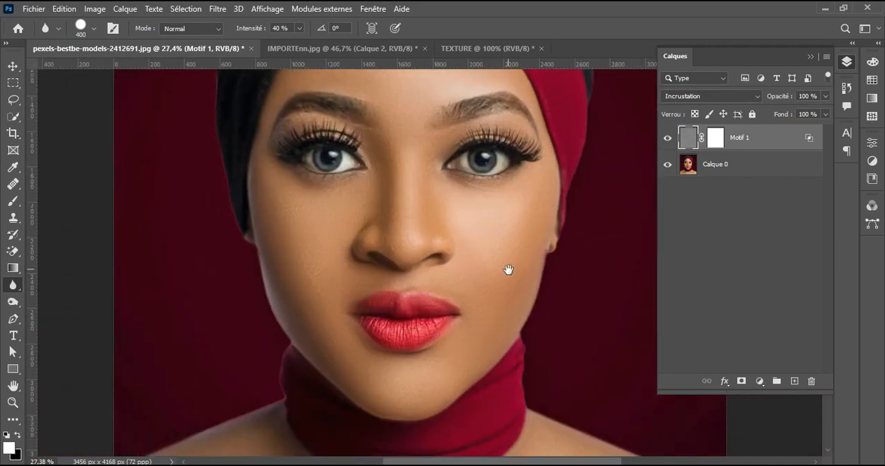
scroll(461, 307, up, 4)
scroll(463, 318, down, 2)
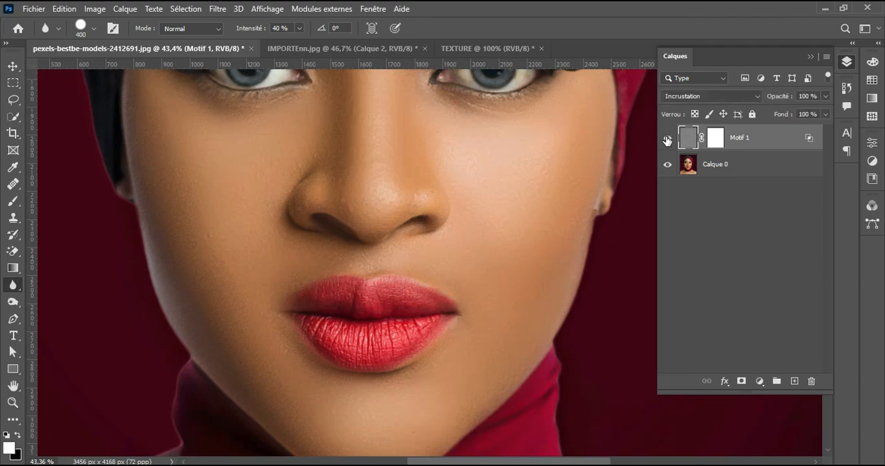
scroll(490, 213, down, 2)
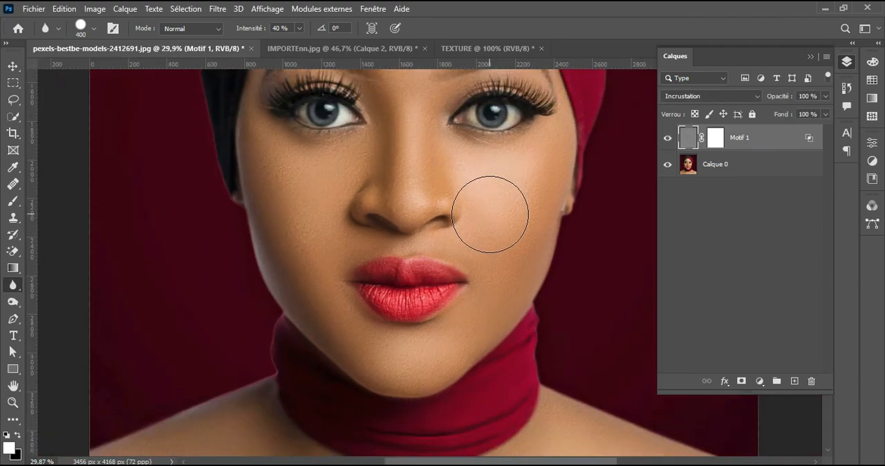
scroll(479, 219, down, 5)
scroll(473, 284, up, 3)
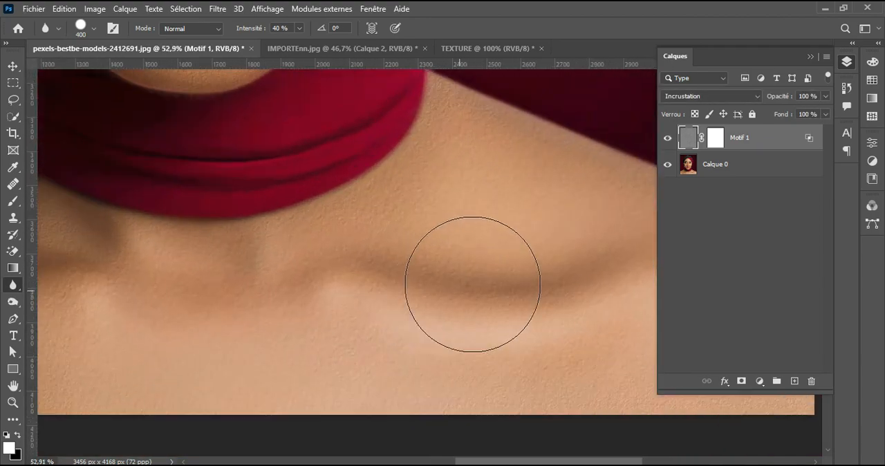
scroll(458, 378, up, 2)
click(667, 138)
scroll(443, 249, down, 7)
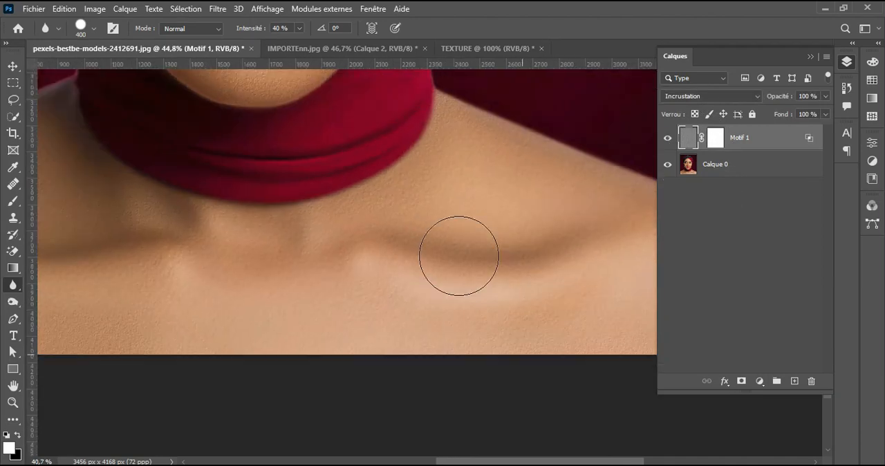
drag(425, 243, 425, 318)
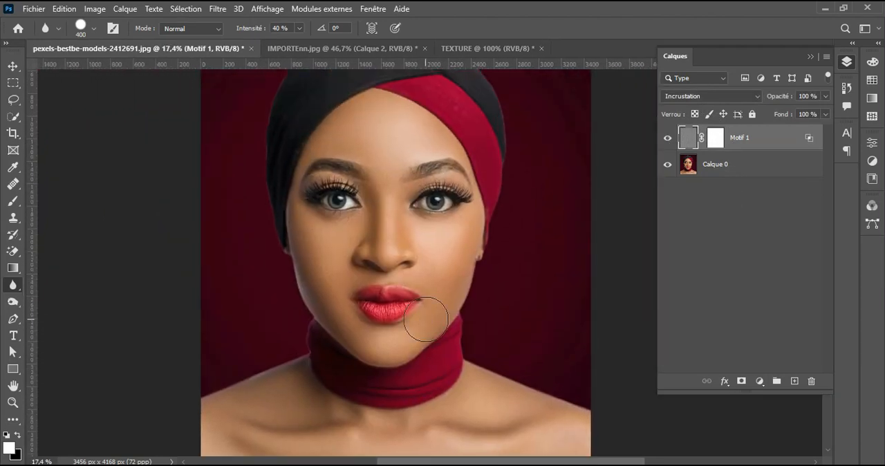
Step: Invert the Motif 1 layer mask to black and set the Brush tool's flow to 10%
click(716, 138)
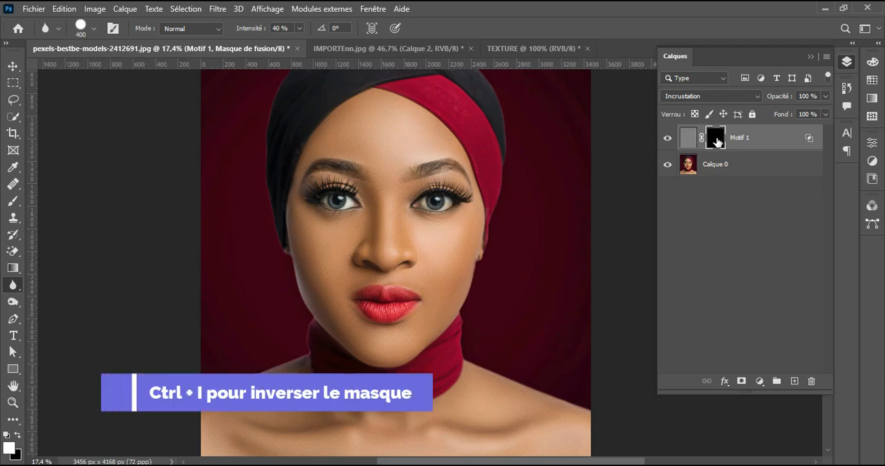
scroll(428, 269, up, 5)
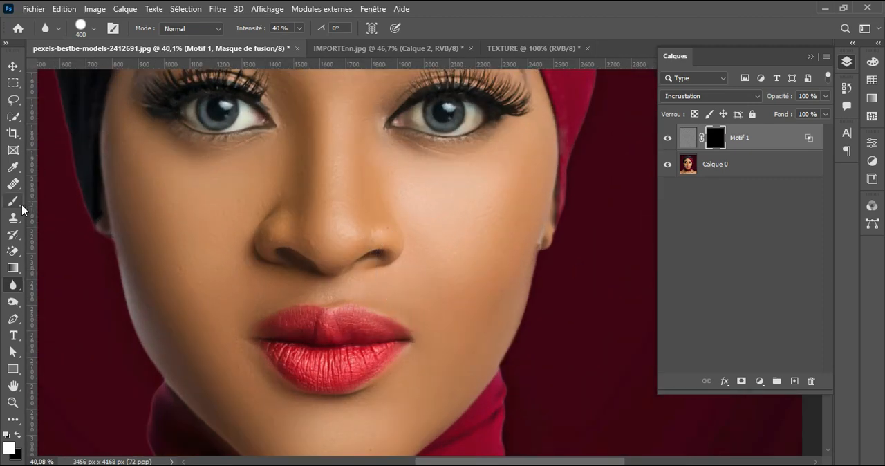
click(22, 206)
click(82, 202)
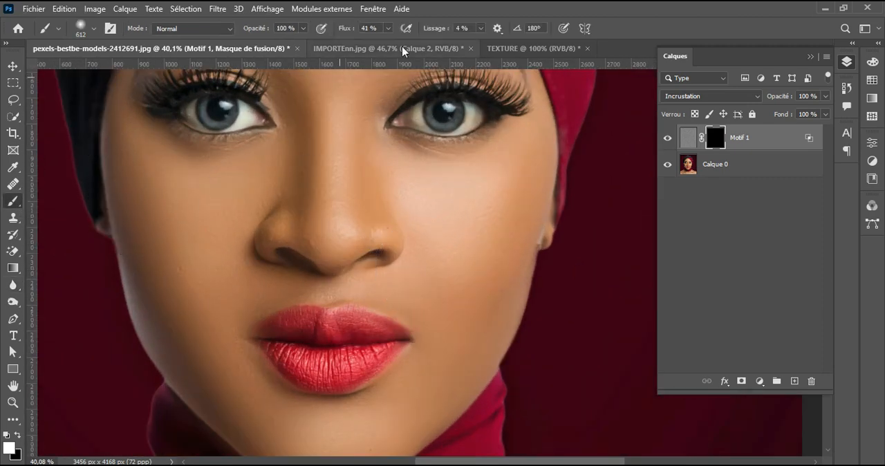
click(389, 29)
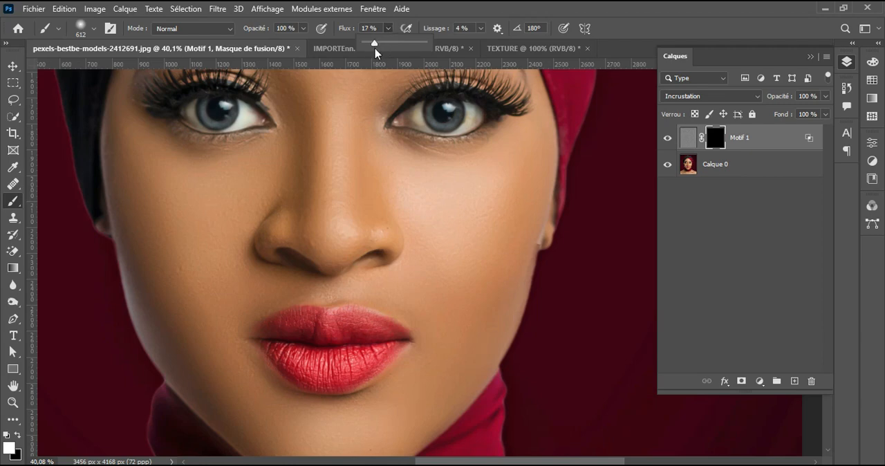
drag(373, 49, 370, 49)
Step: Reveal the texture on one cheek, the jaw and the chin by painting white on the Motif 1 mask with a 657 px brush
drag(456, 253, 463, 205)
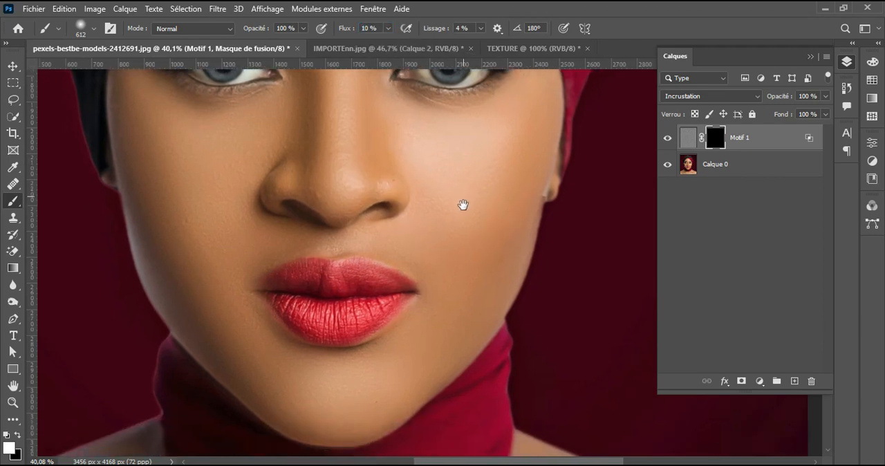
drag(205, 261, 213, 254)
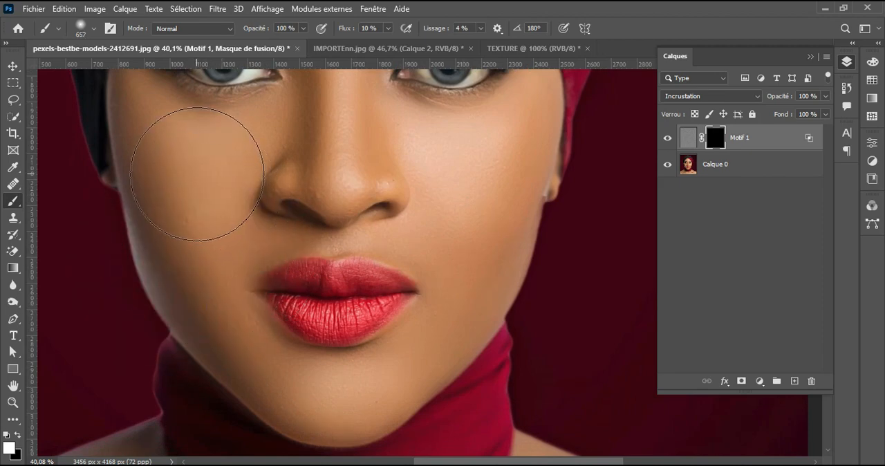
scroll(190, 162, up, 2)
mouse_move(196, 226)
mouse_down()
mouse_move(147, 162)
mouse_move(193, 207)
mouse_move(192, 324)
mouse_move(221, 357)
mouse_move(140, 184)
mouse_up()
drag(214, 283, 200, 196)
mouse_move(253, 344)
mouse_down()
mouse_move(230, 308)
mouse_move(263, 341)
mouse_move(221, 192)
mouse_up()
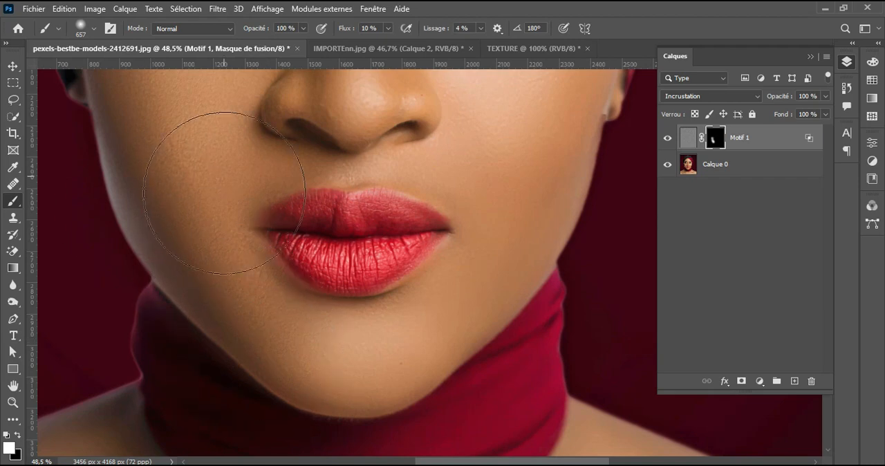
mouse_move(428, 358)
mouse_down()
mouse_move(459, 326)
mouse_move(408, 396)
mouse_up()
mouse_move(443, 374)
mouse_down()
mouse_move(468, 228)
mouse_move(492, 168)
mouse_up()
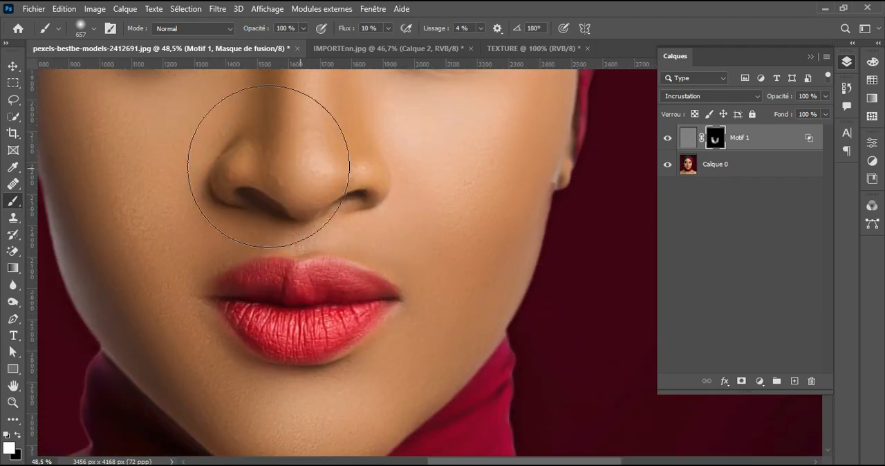
Step: Paint white on the mask over the other cheek and around the mouth, reducing the brush to 467 and 306 px
mouse_move(290, 156)
mouse_down()
mouse_move(392, 167)
mouse_move(486, 310)
mouse_up()
drag(267, 297, 356, 302)
alt+right_click(228, 310)
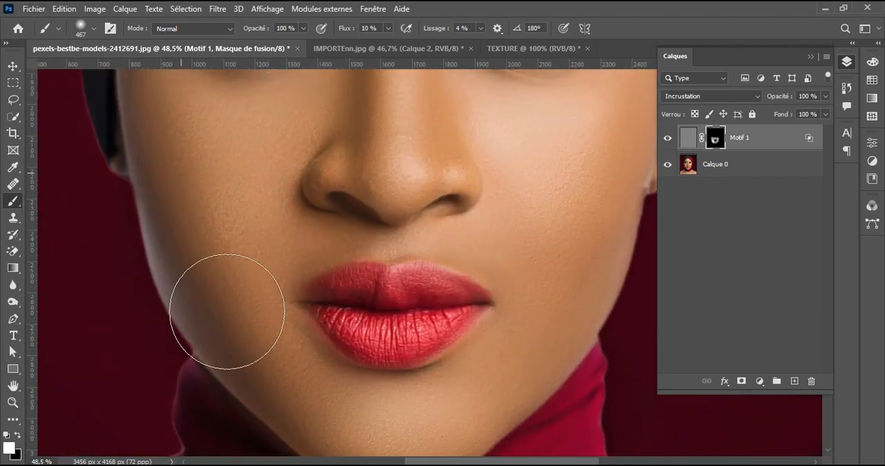
drag(466, 356, 394, 314)
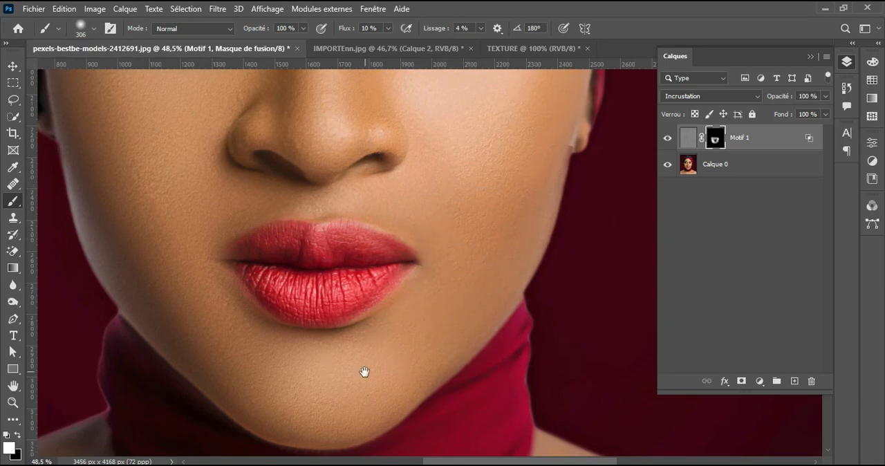
drag(364, 372, 386, 251)
Step: Bring the texture back on the nose, upper cheeks and forehead by painting white on the Motif 1 mask
scroll(362, 211, up, 5)
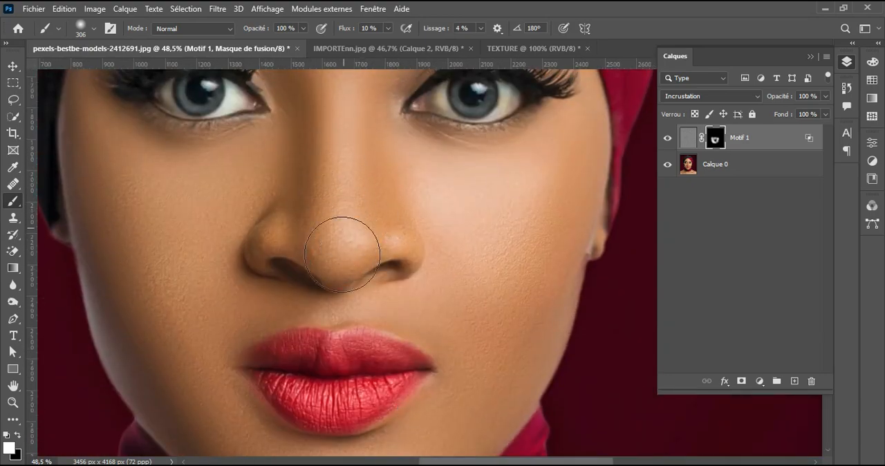
mouse_move(188, 268)
mouse_down()
mouse_move(202, 192)
mouse_move(211, 239)
mouse_move(186, 243)
mouse_up()
drag(188, 270, 165, 203)
drag(345, 98, 385, 187)
scroll(385, 188, down, 2)
drag(401, 90, 387, 315)
drag(397, 200, 453, 210)
mouse_move(331, 175)
mouse_down()
mouse_move(428, 157)
mouse_move(399, 168)
mouse_move(374, 199)
mouse_move(355, 291)
mouse_move(257, 206)
mouse_move(318, 134)
mouse_move(423, 187)
mouse_move(385, 273)
mouse_up()
Step: Reveal the texture on the shoulders and upper chest by painting white on the mask with a 713 px brush
mouse_move(414, 442)
mouse_down()
mouse_move(419, 197)
mouse_move(437, 86)
mouse_up()
mouse_move(339, 435)
mouse_down()
mouse_move(448, 246)
mouse_move(517, 242)
mouse_up()
mouse_move(213, 263)
mouse_down()
mouse_move(259, 188)
mouse_move(414, 212)
mouse_move(336, 315)
mouse_up()
mouse_move(465, 256)
mouse_down()
mouse_move(403, 277)
mouse_move(255, 292)
mouse_up()
drag(341, 293, 429, 355)
drag(526, 227, 328, 275)
scroll(373, 360, up, 3)
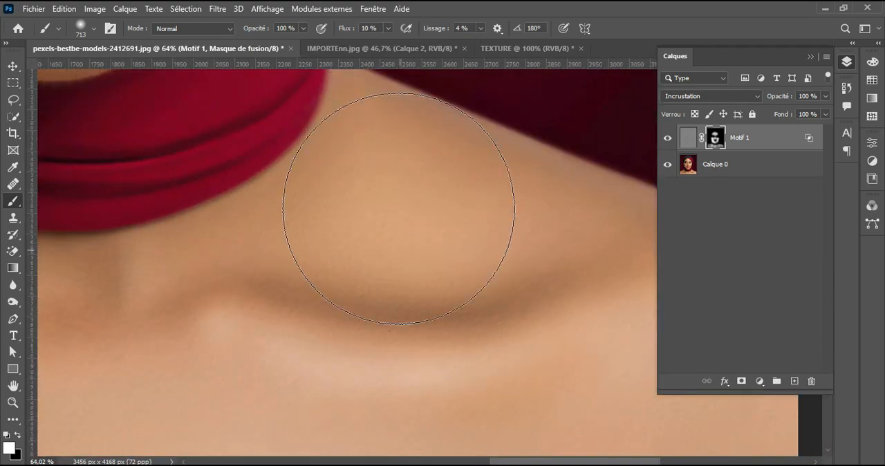
Step: Extend the texture over the other shoulder and collarbone by painting white on the Motif 1 mask with the 713 px brush
scroll(415, 208, down, 2)
drag(261, 289, 488, 274)
drag(269, 310, 568, 333)
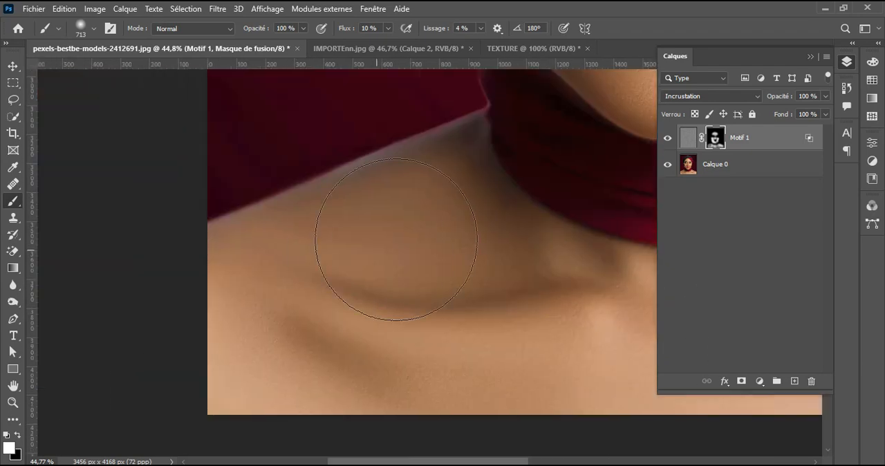
mouse_move(394, 242)
mouse_down()
mouse_move(460, 198)
mouse_move(261, 358)
mouse_move(495, 354)
mouse_up()
drag(513, 219, 430, 370)
drag(437, 435, 445, 280)
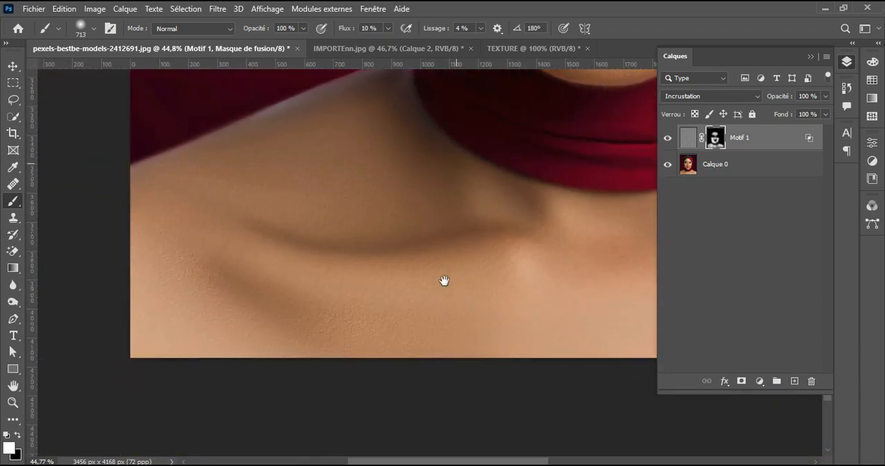
scroll(432, 300, up, 3)
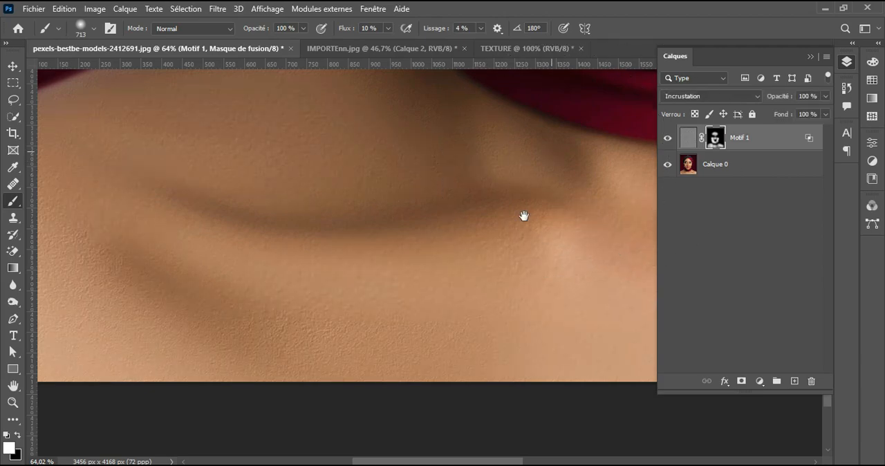
Step: Compare the lower face and cheek with and without the texture by toggling the visibility of the Motif 1 layer
drag(523, 218, 478, 277)
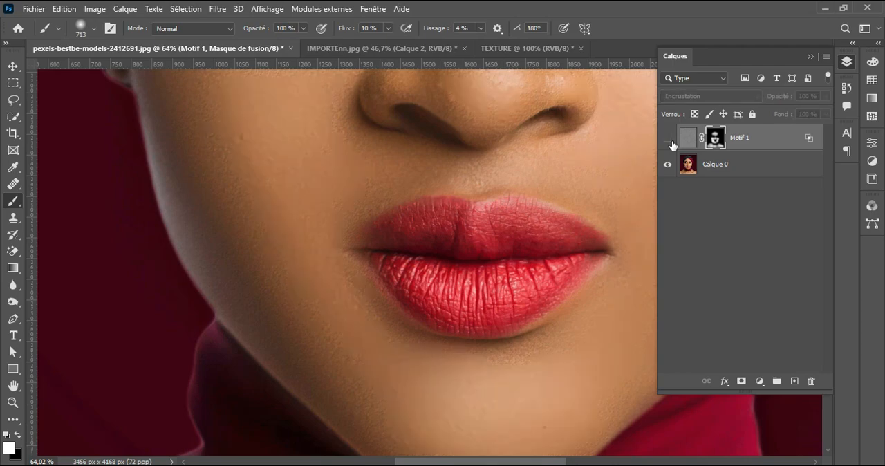
drag(511, 210, 233, 269)
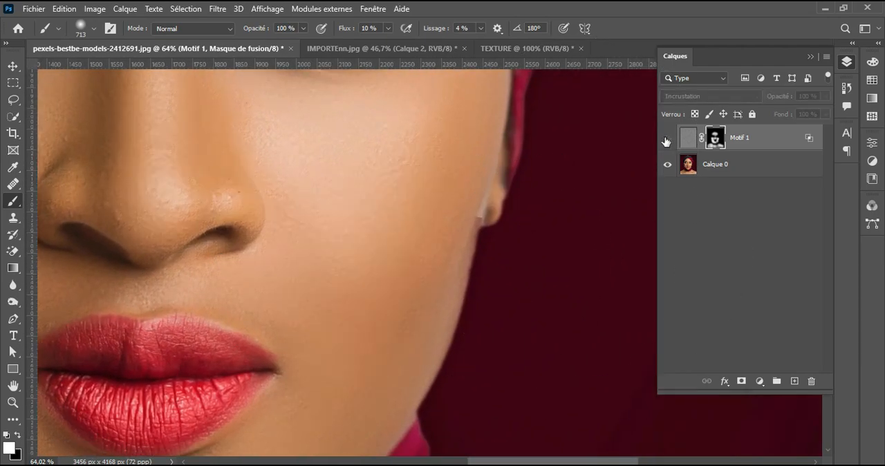
drag(446, 201, 509, 336)
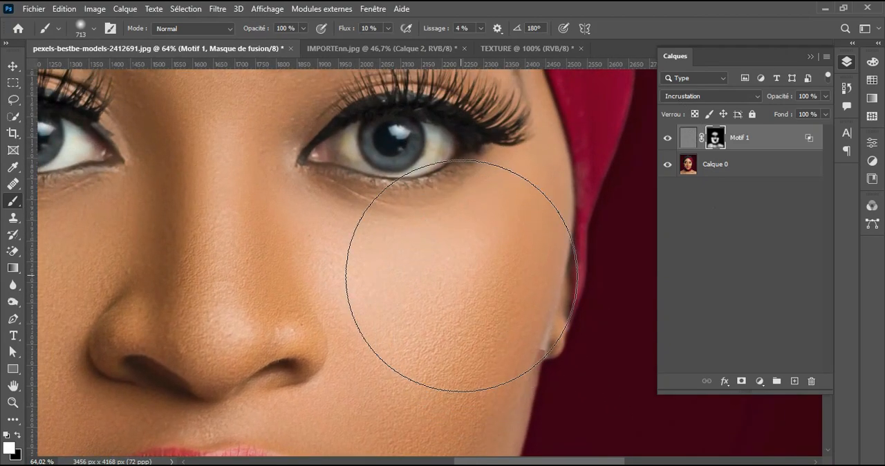
Step: Strengthen the texture on the cheek beside the nose and mouth by painting white on the mask, reducing the brush to 257 px
mouse_move(460, 275)
mouse_down()
mouse_move(395, 277)
mouse_move(388, 252)
mouse_up()
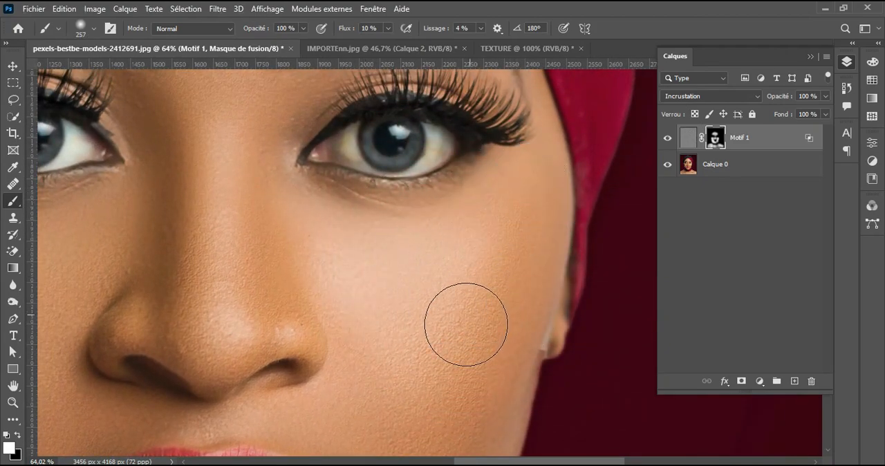
drag(418, 347, 522, 167)
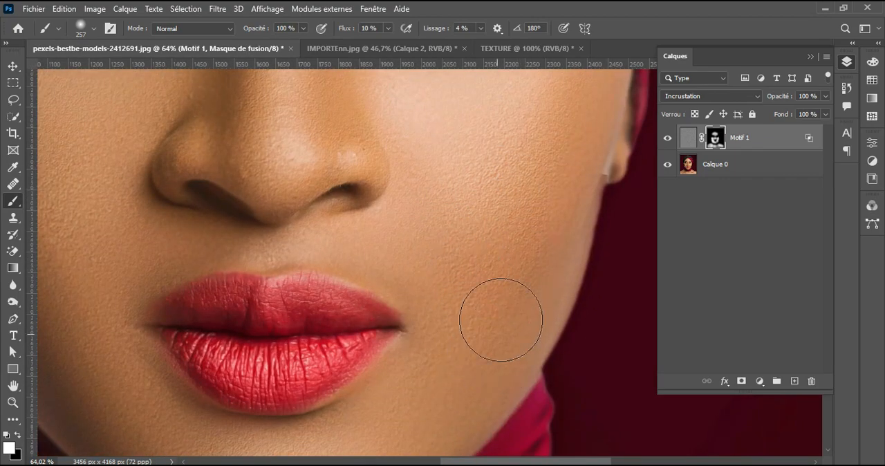
drag(507, 279, 522, 192)
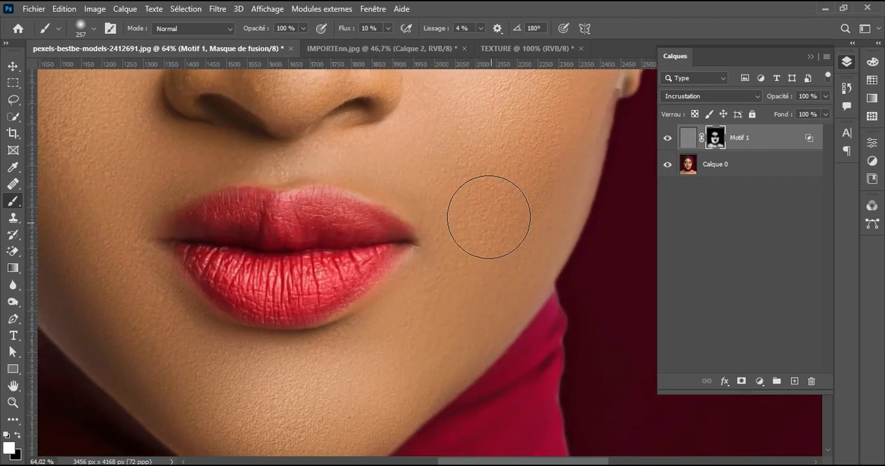
Step: Reinforce the texture on the forehead and between the eyebrows by painting white on the mask, enlarging the brush to 379 px
drag(378, 287, 418, 432)
drag(369, 162, 408, 303)
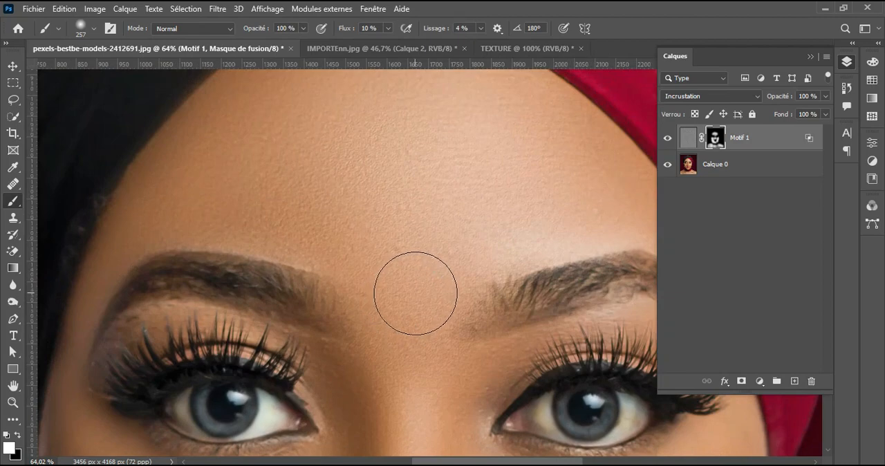
drag(398, 234, 405, 282)
alt+right_click(403, 278)
mouse_move(470, 201)
mouse_down()
mouse_move(295, 143)
mouse_move(291, 179)
mouse_up()
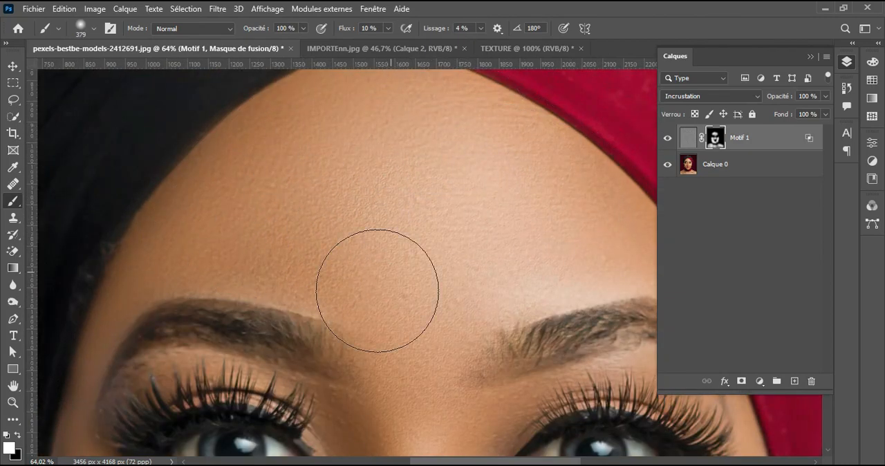
Step: Paint white on the mask over the outer cheek below the eye with a 219 px brush
drag(296, 443, 452, 230)
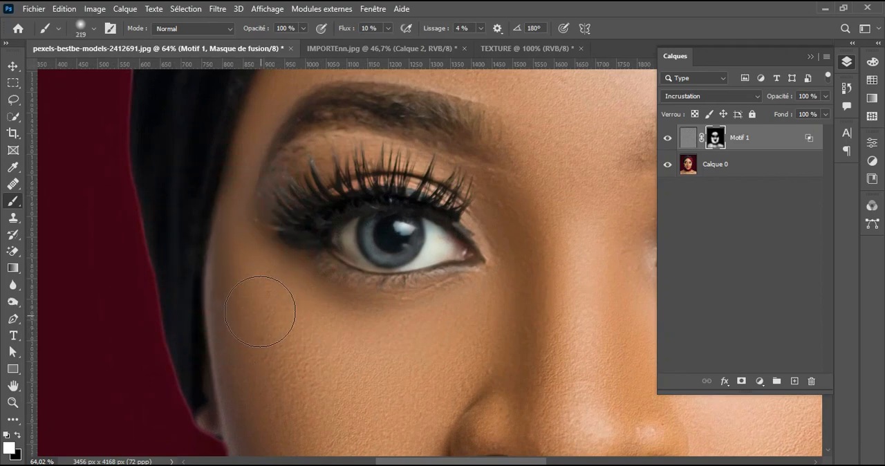
scroll(489, 350, down, 3)
drag(564, 300, 512, 351)
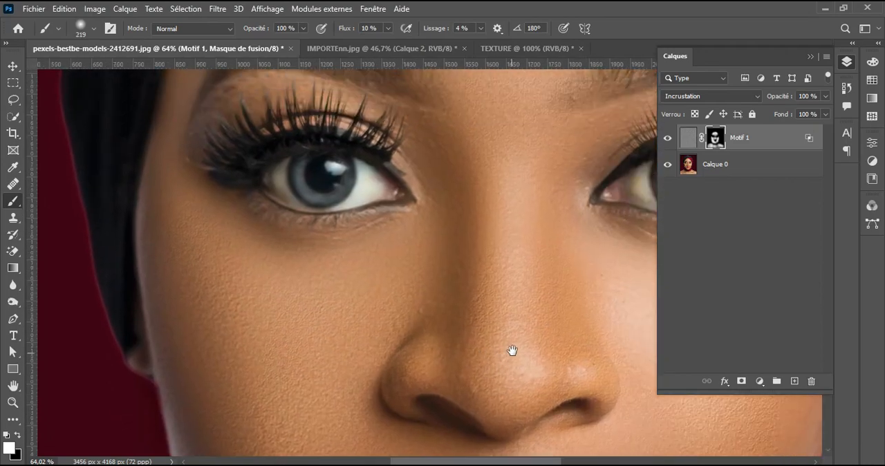
Step: Examine the texture around the mouth, chin, shoulders and collarbone at different magnifications
mouse_move(526, 401)
mouse_down()
mouse_move(441, 333)
mouse_move(458, 261)
mouse_up()
scroll(486, 334, down, 2)
scroll(498, 287, up, 1)
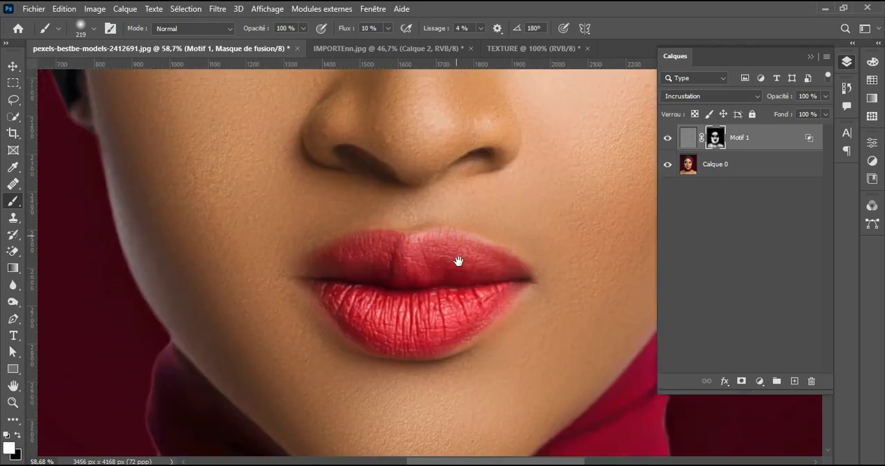
scroll(300, 320, down, 2)
scroll(300, 320, up, 2)
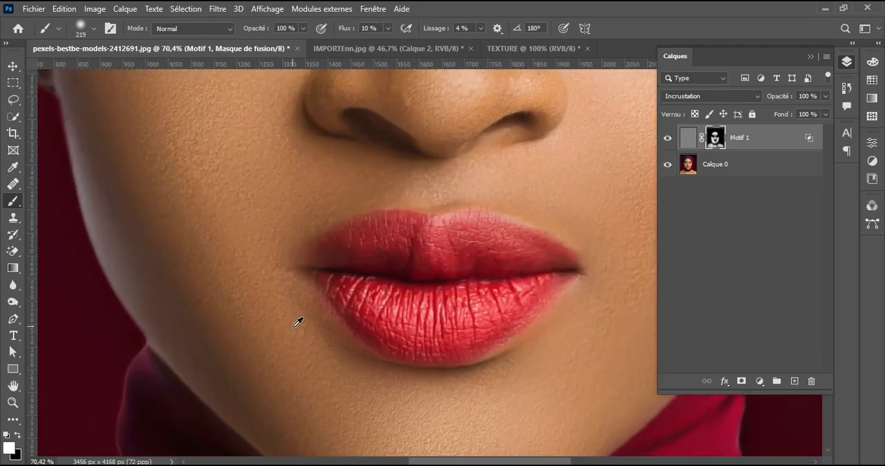
scroll(300, 320, down, 3)
scroll(300, 320, up, 3)
drag(478, 296, 491, 171)
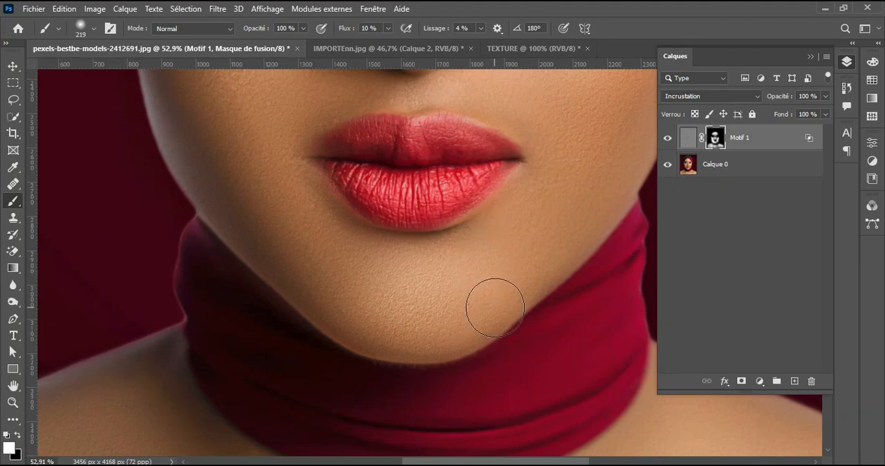
drag(480, 322, 501, 145)
drag(454, 399, 445, 300)
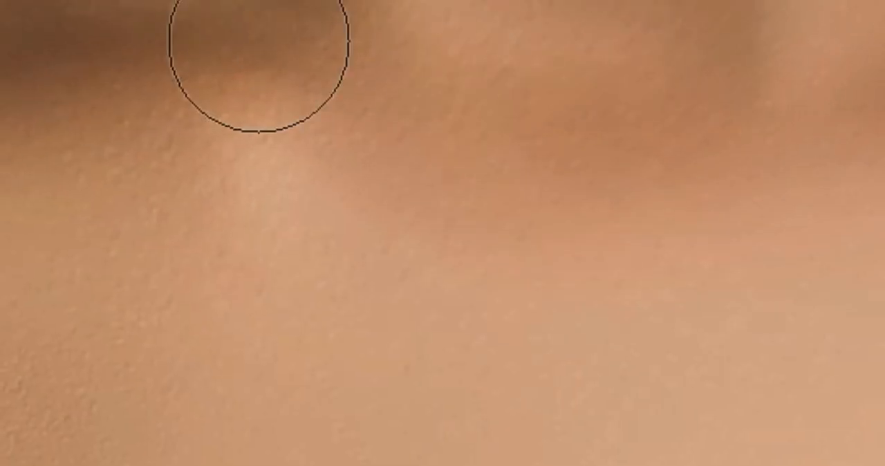
drag(259, 42, 883, 124)
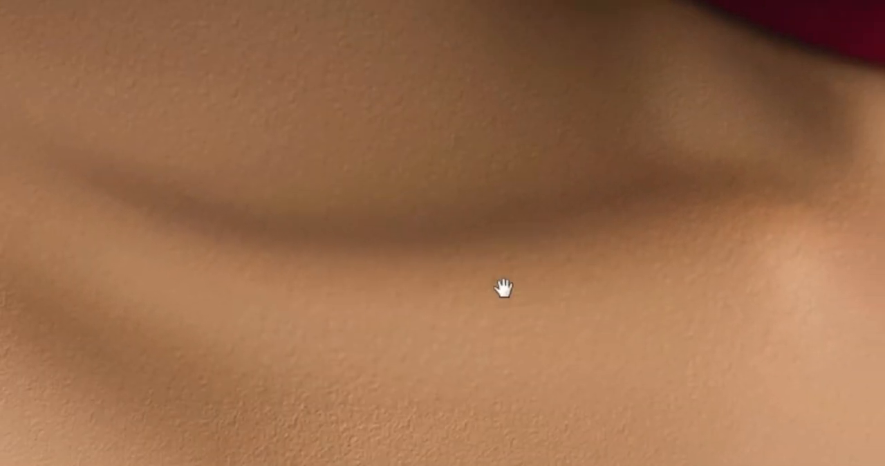
drag(504, 287, 510, 146)
drag(746, 4, 525, 316)
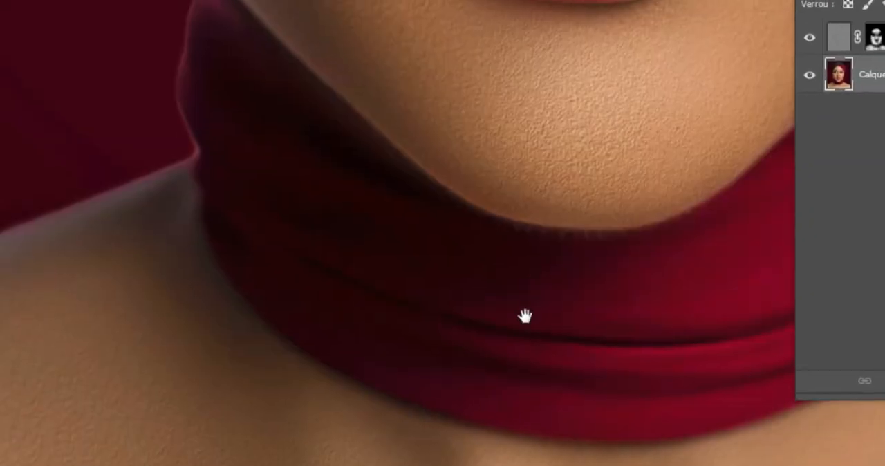